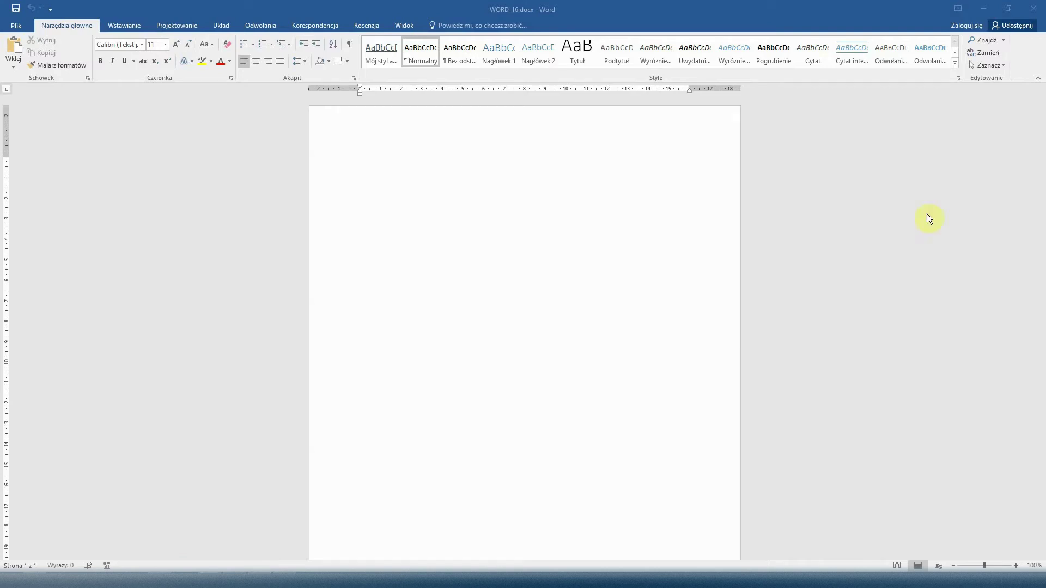
Step: Insert a Cykl podstawowy (Basic Cycle) SmartArt diagram with five circles from the Cykl category
{"action": "left_click", "coordinate": [114, 25]}
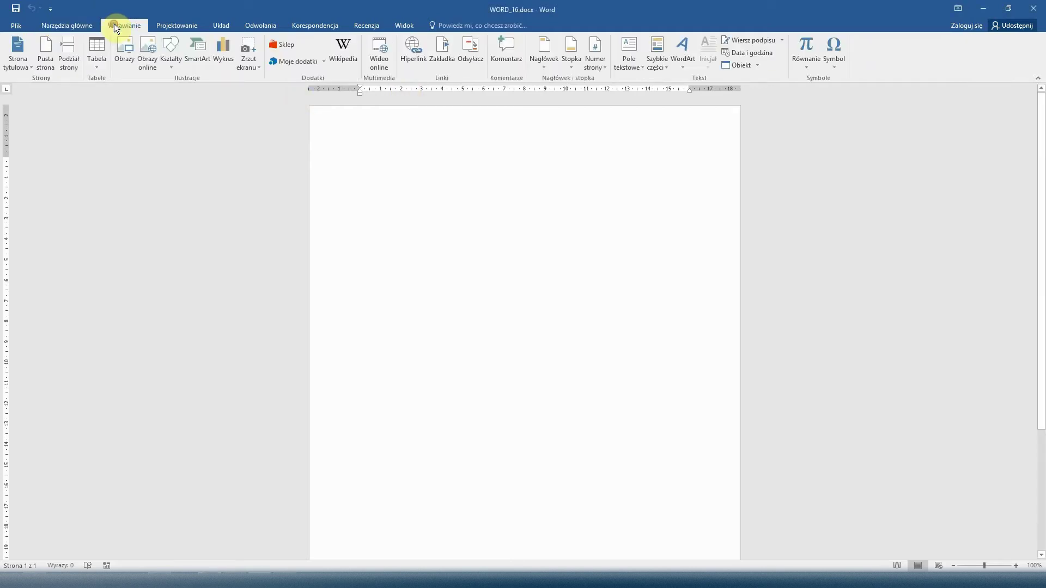
{"action": "left_click", "coordinate": [202, 64]}
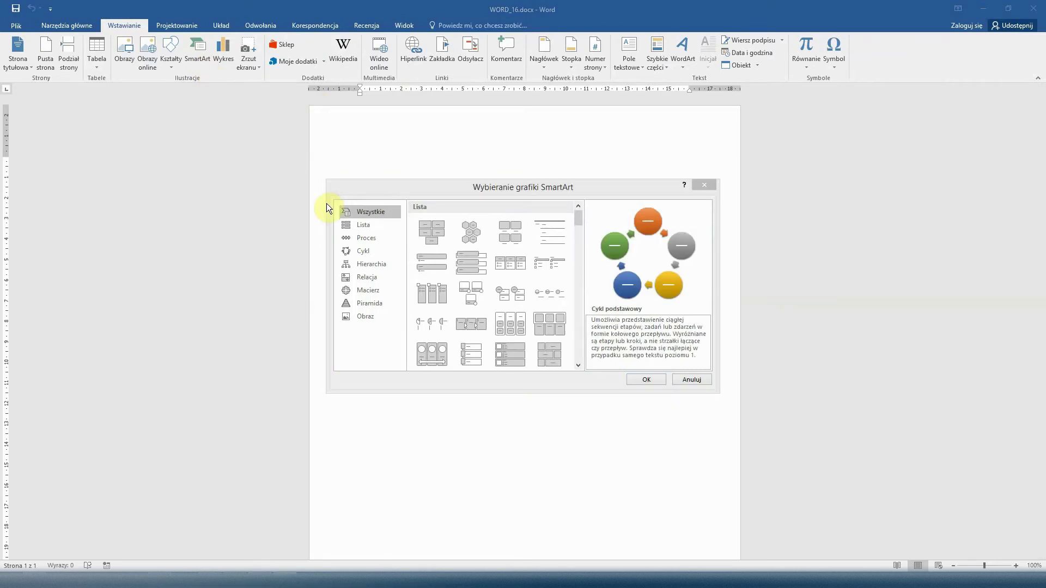
{"action": "left_click", "coordinate": [355, 223]}
{"action": "left_click", "coordinate": [357, 238]}
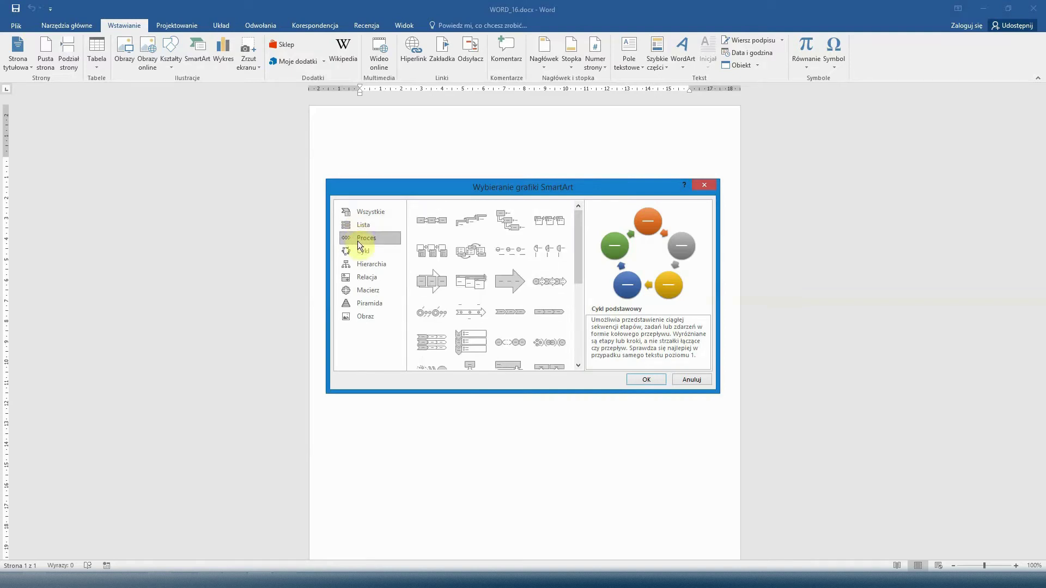
{"action": "left_click", "coordinate": [361, 249]}
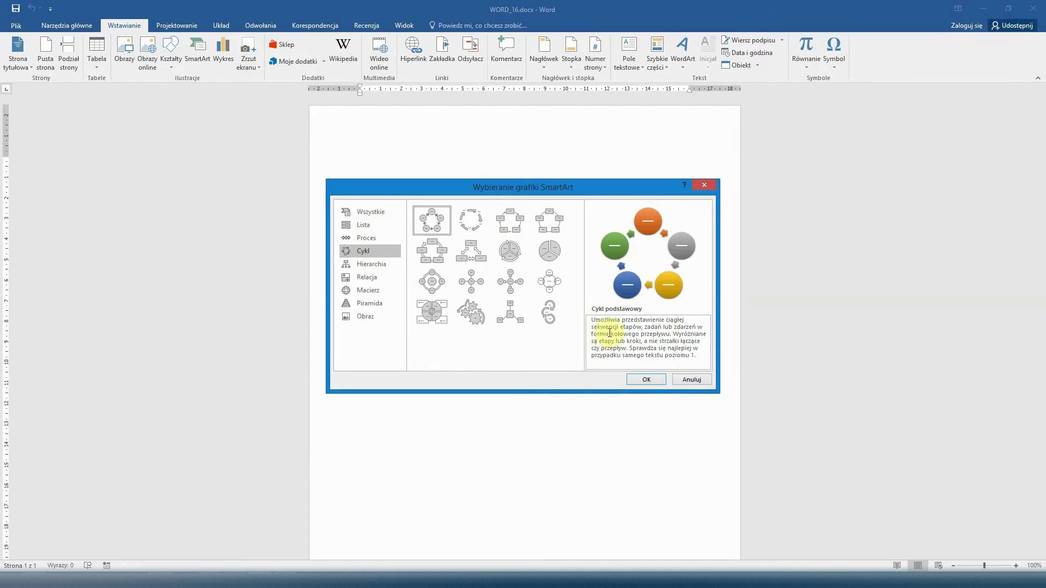
{"action": "left_click", "coordinate": [640, 379]}
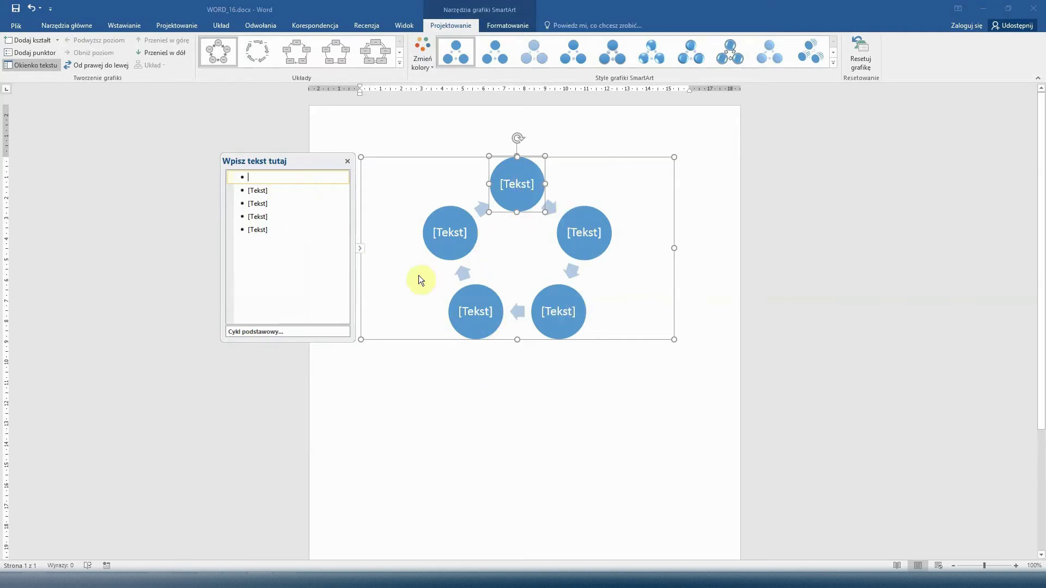
Step: Enter A, B, C, D and E as the five circle labels in the text pane, then bring up circle E's options
{"action": "type", "text": "A"}
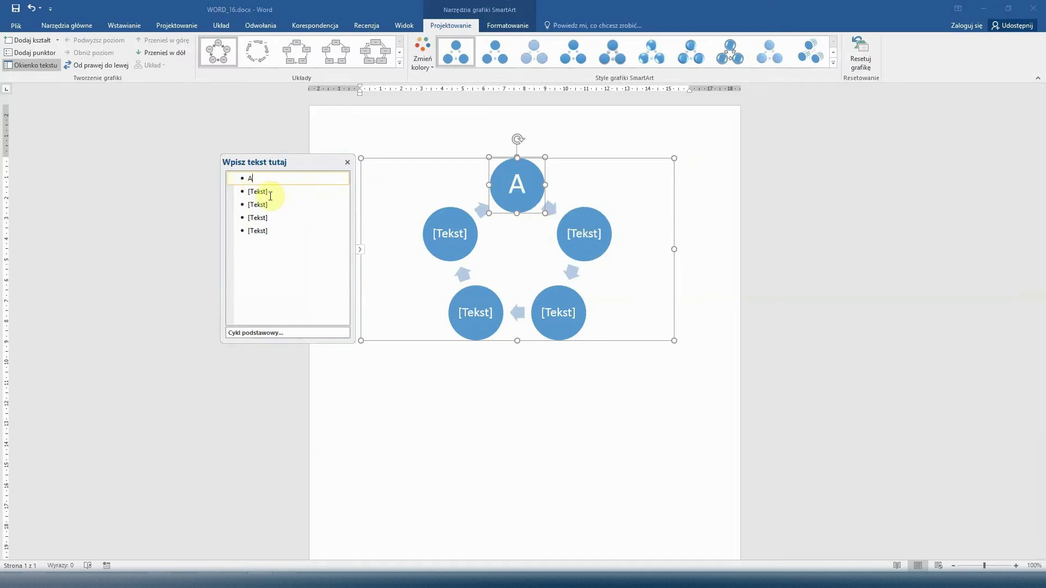
{"action": "left_click", "coordinate": [269, 193]}
{"action": "type", "text": "B"}
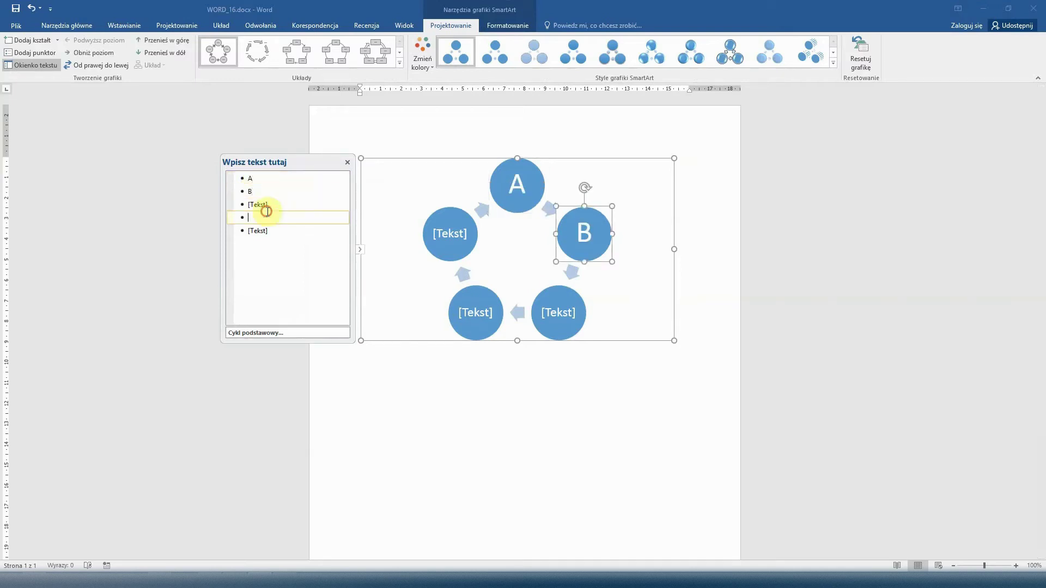
{"action": "left_click", "coordinate": [269, 207]}
{"action": "type", "text": "C"}
{"action": "left_click", "coordinate": [270, 216]}
{"action": "type", "text": "D"}
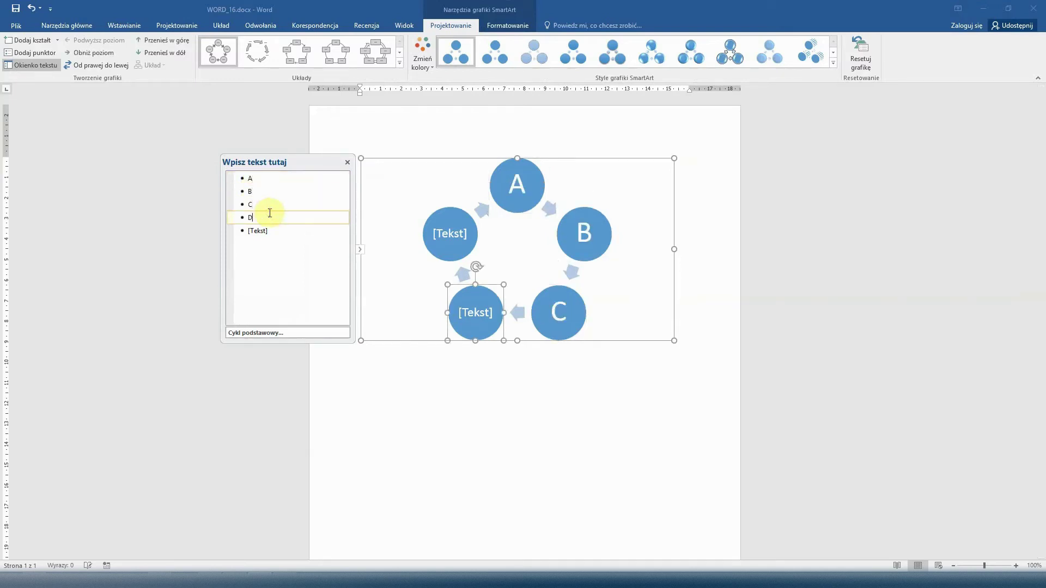
{"action": "left_click", "coordinate": [270, 229]}
{"action": "type", "text": "E"}
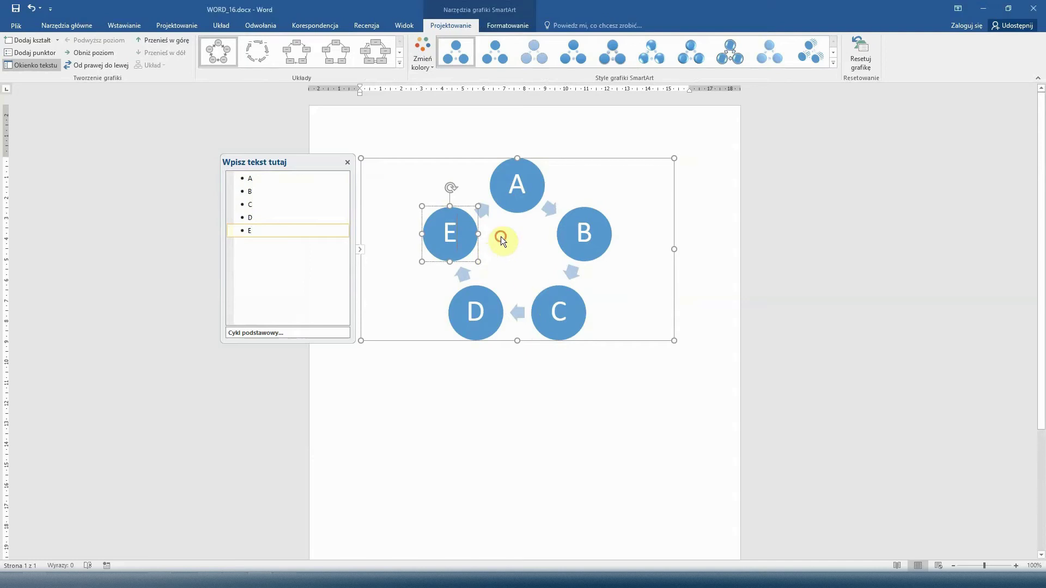
{"action": "left_click", "coordinate": [457, 237]}
{"action": "right_click", "coordinate": [457, 236]}
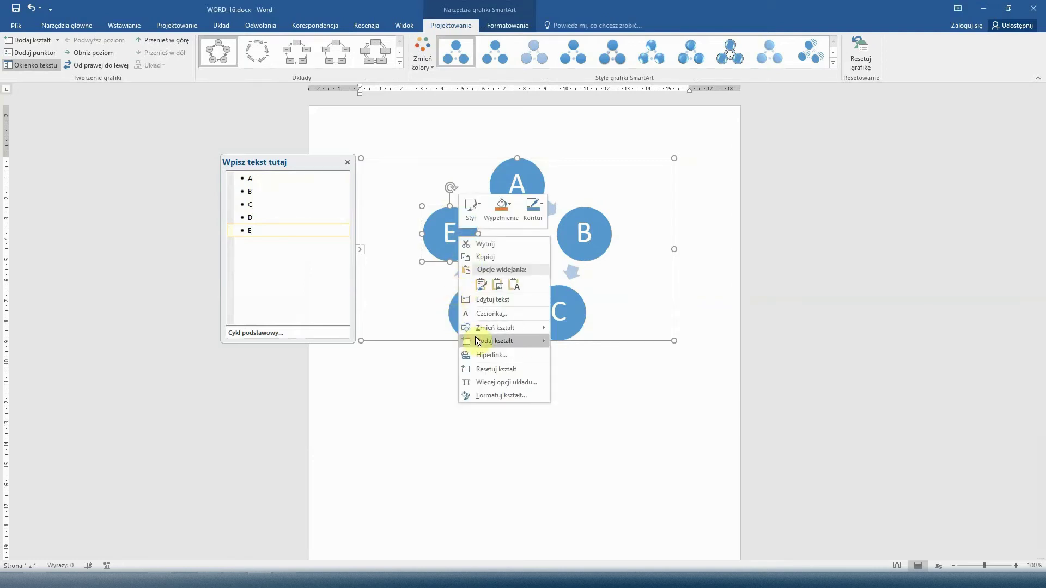
{"action": "mouse_move", "coordinate": [495, 341]}
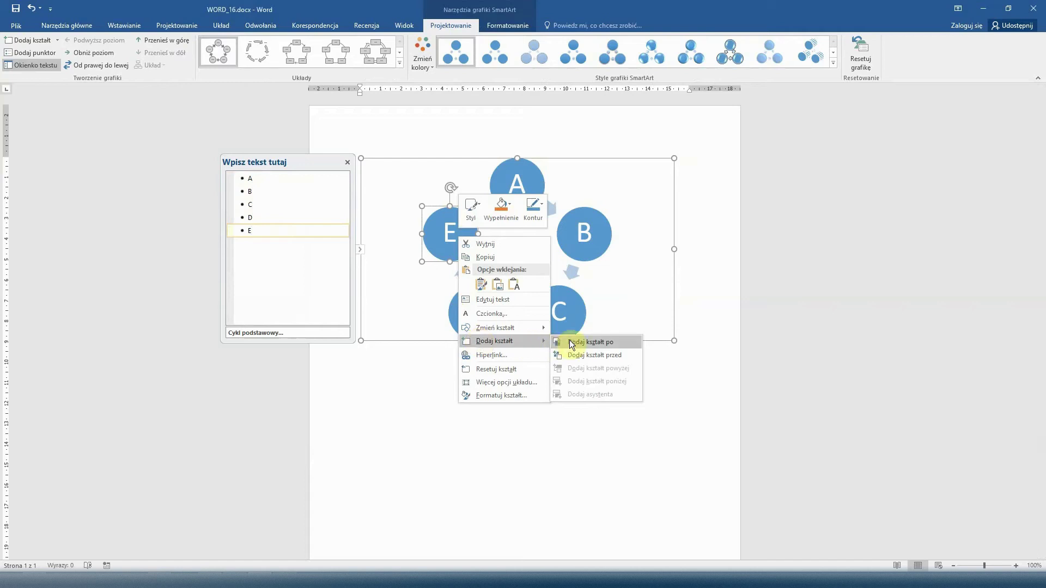
Step: Add a new circle after E with Dodaj kształt po and label it F
{"action": "left_click", "coordinate": [570, 341]}
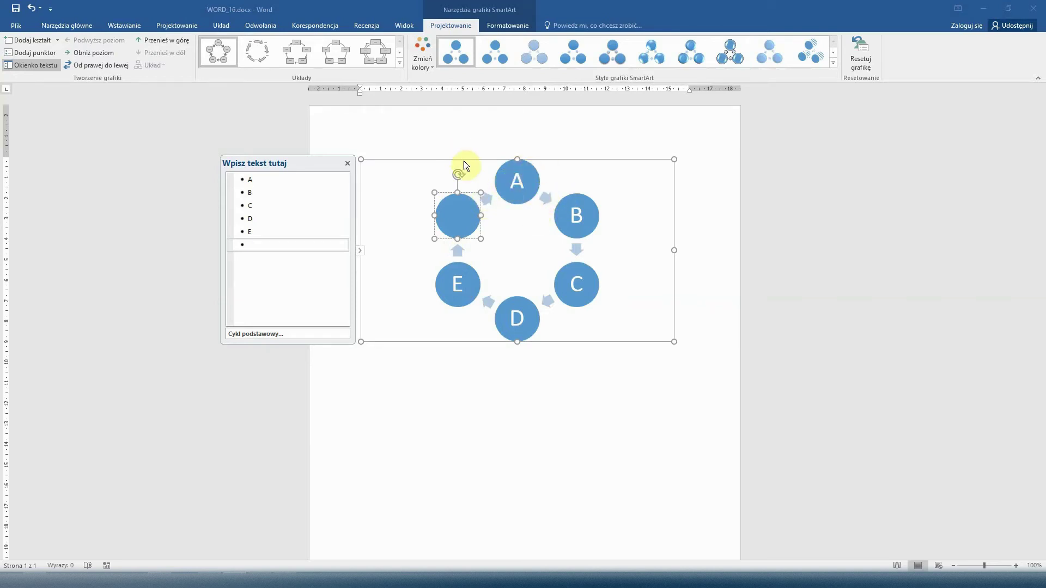
{"action": "left_click", "coordinate": [316, 245]}
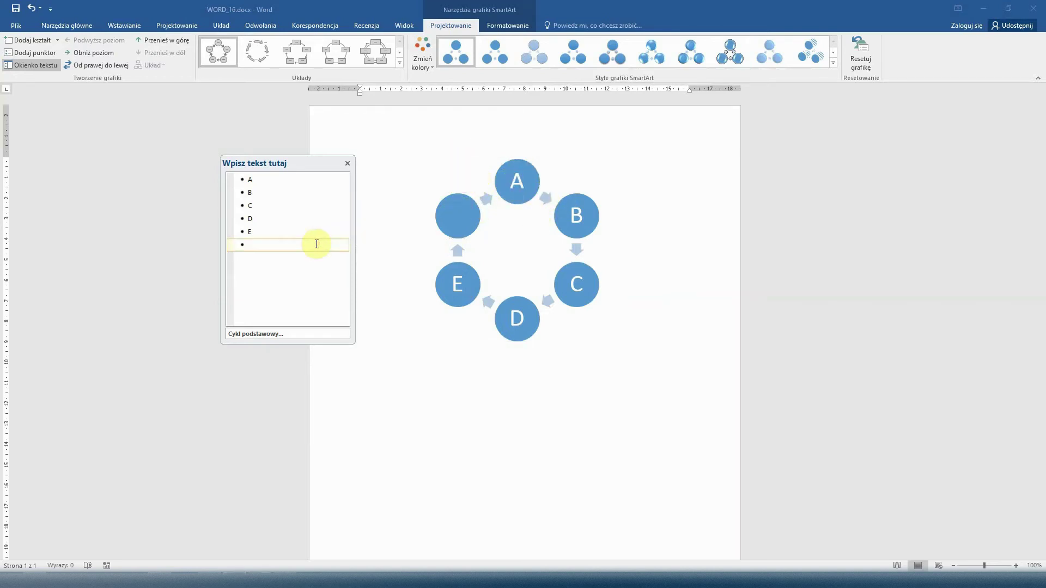
{"action": "type", "text": "F"}
{"action": "left_click", "coordinate": [458, 231]}
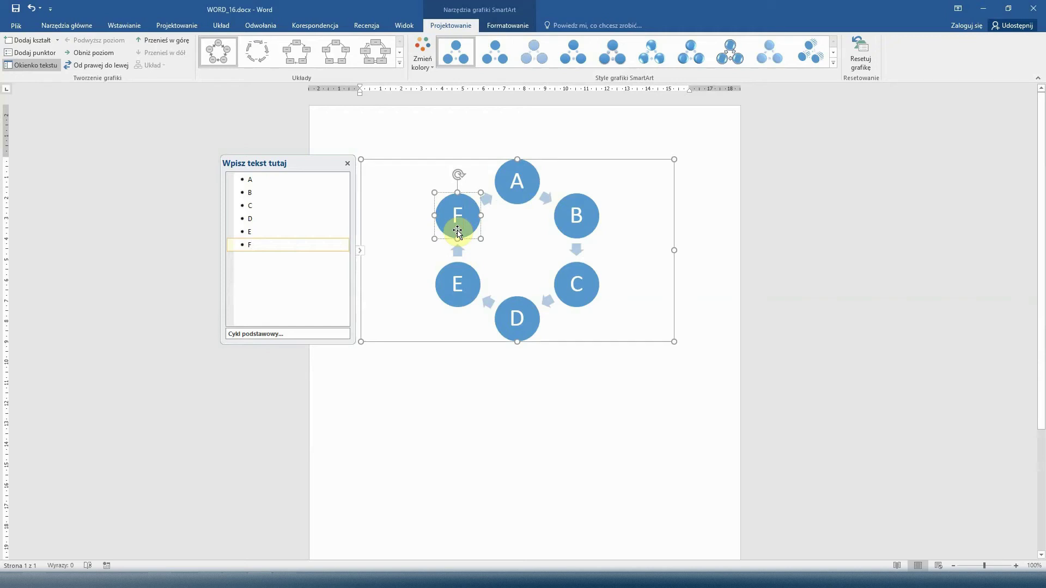
{"action": "left_click", "coordinate": [525, 245]}
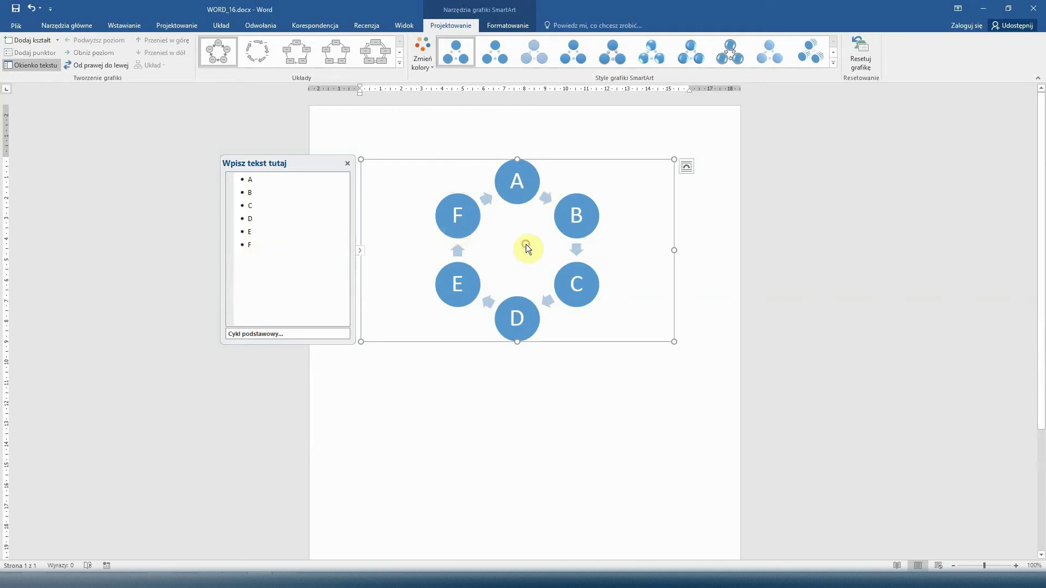
Step: Try several Style grafiki SmartArt styles on the cycle, aiming for 3D stacked circles
{"action": "left_click", "coordinate": [661, 58]}
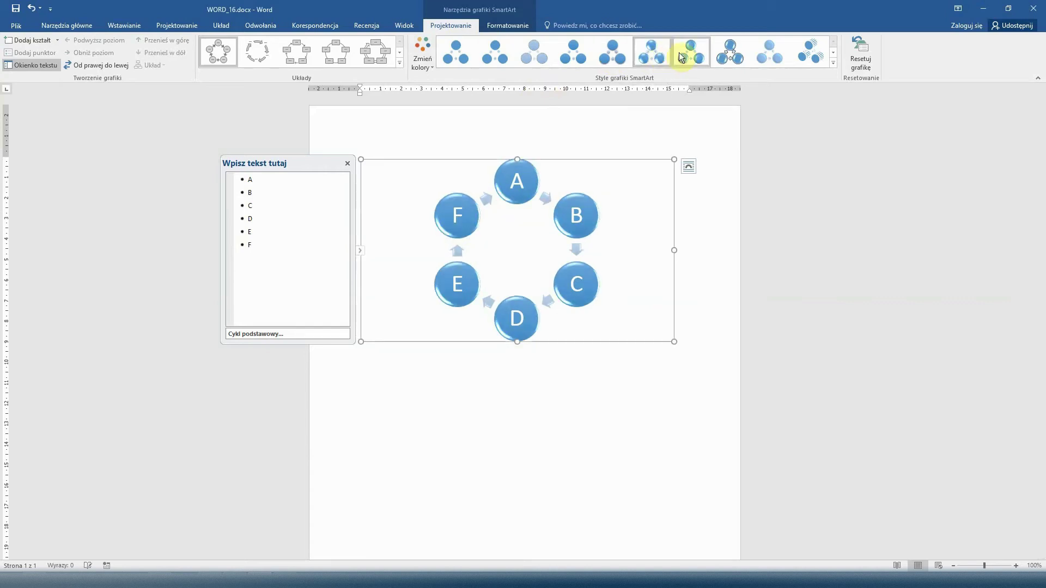
{"action": "left_click", "coordinate": [731, 54]}
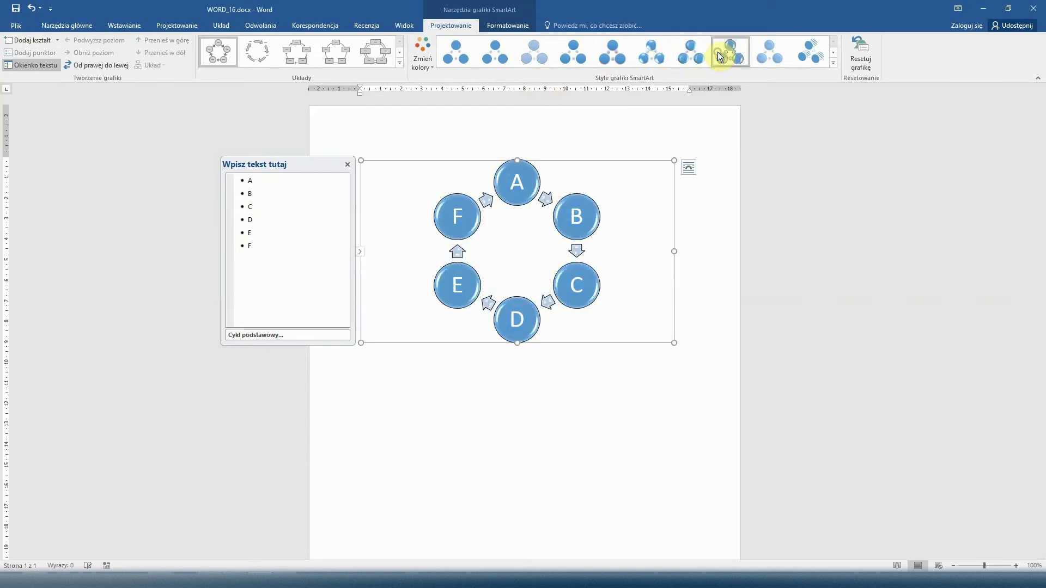
{"action": "left_click", "coordinate": [802, 54]}
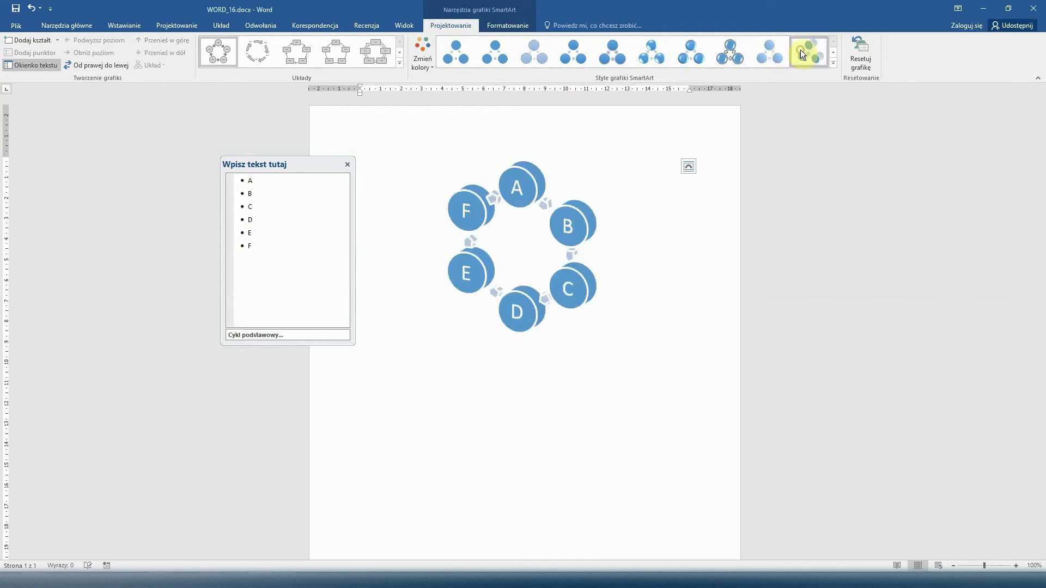
{"action": "left_click", "coordinate": [457, 51]}
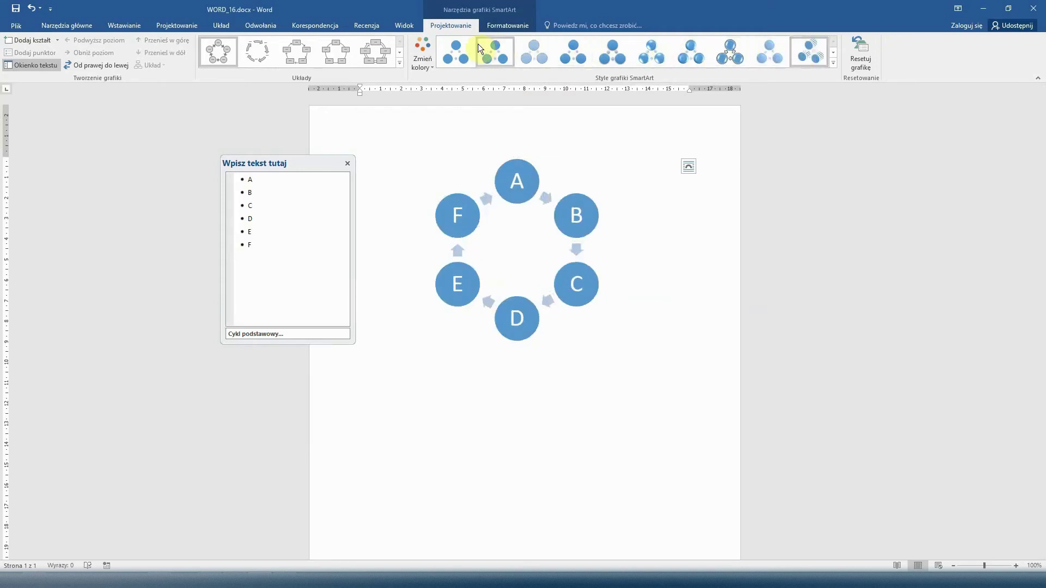
Step: Recolour the cycle with the orange-to-grey Kolorowe scheme from Zmień kolory
{"action": "left_click", "coordinate": [428, 65]}
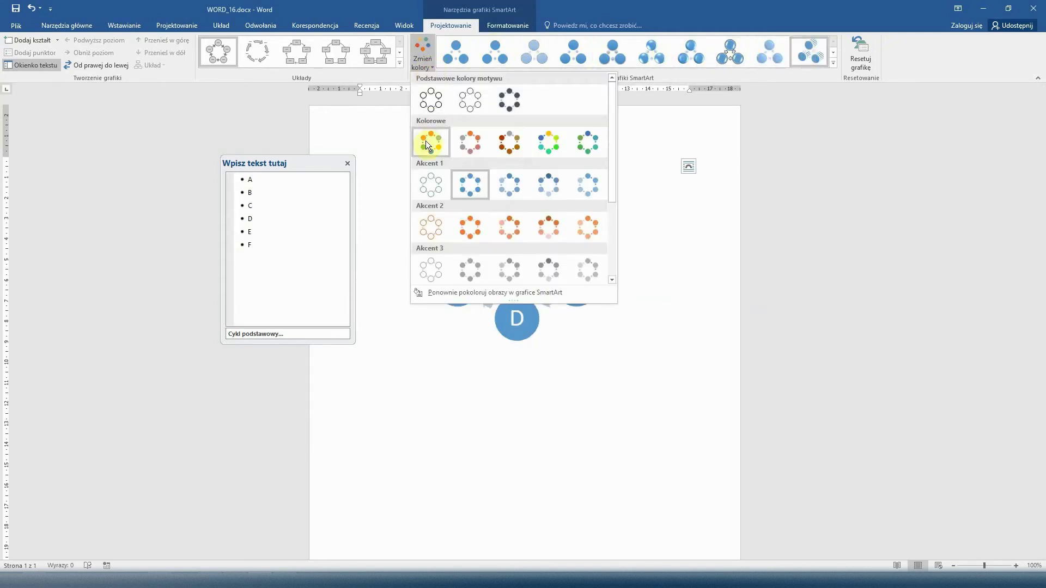
{"action": "left_click", "coordinate": [426, 141]}
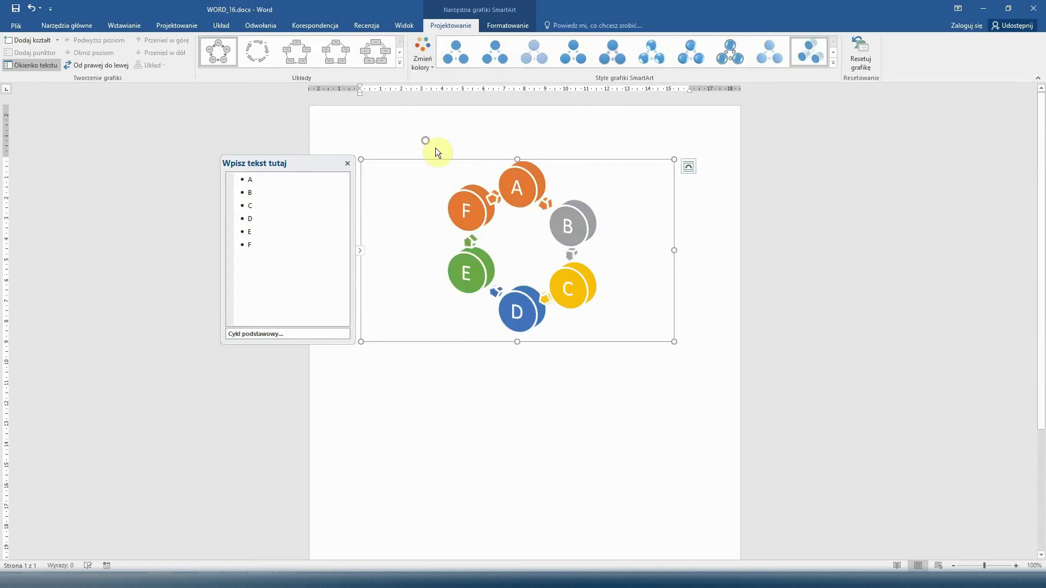
{"action": "left_click", "coordinate": [418, 63]}
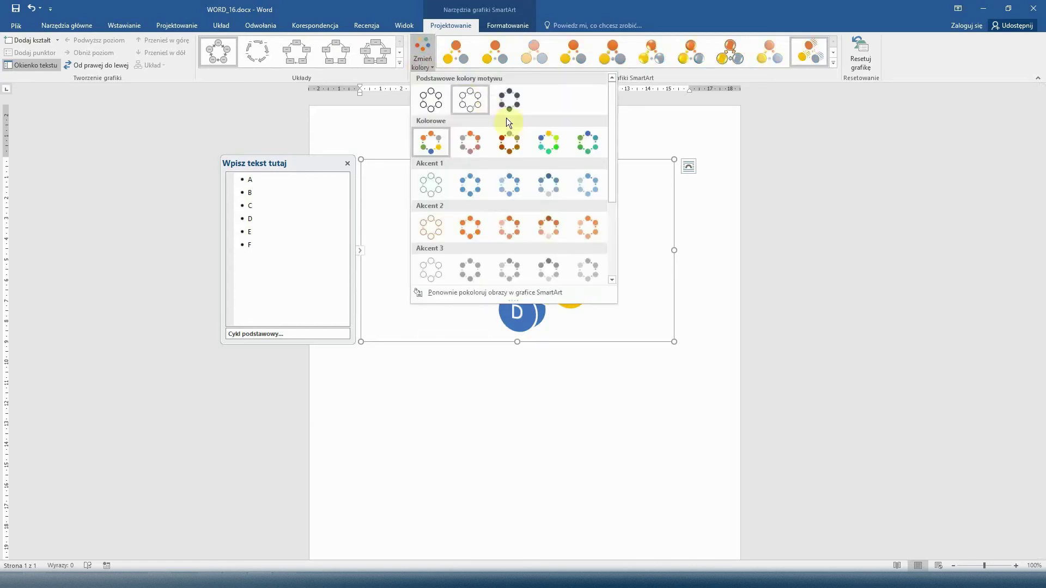
{"action": "left_click", "coordinate": [579, 141]}
{"action": "left_click", "coordinate": [427, 63]}
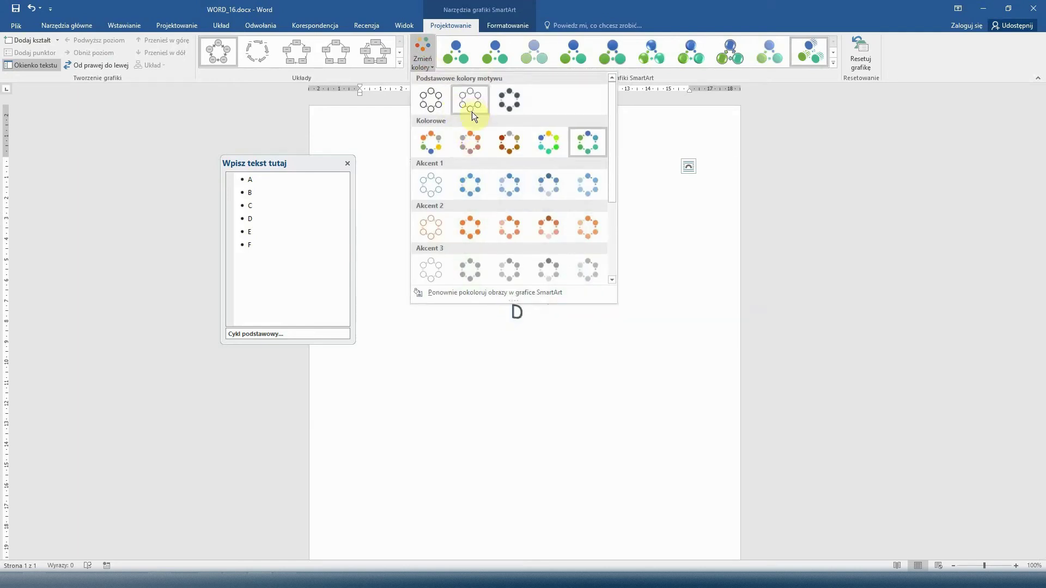
{"action": "left_click", "coordinate": [486, 140]}
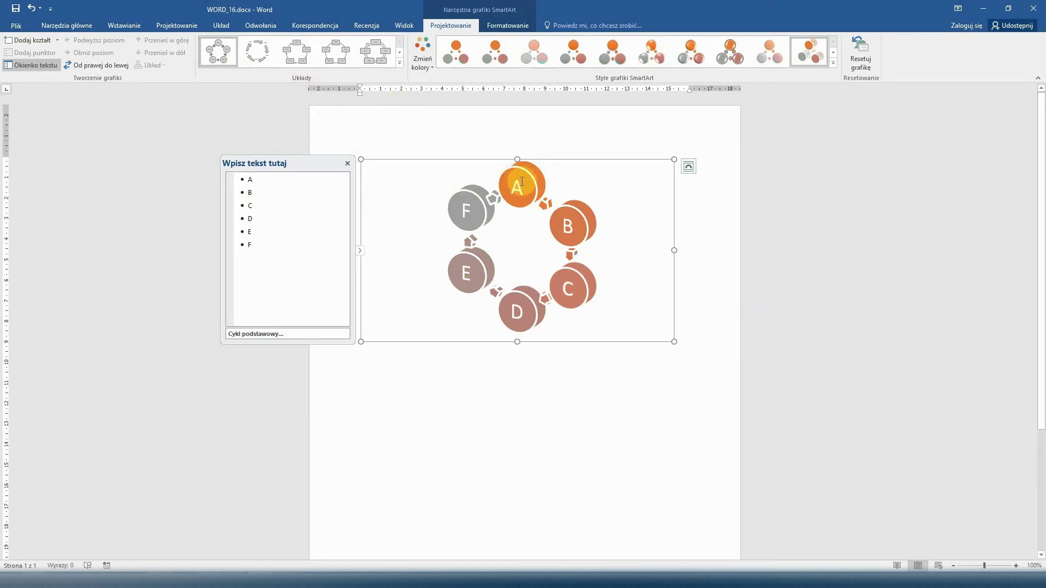
Step: Switch the cycle to the Cykl ciągły layout of 3D blocks and start a new SmartArt below it
{"action": "left_click", "coordinate": [252, 48]}
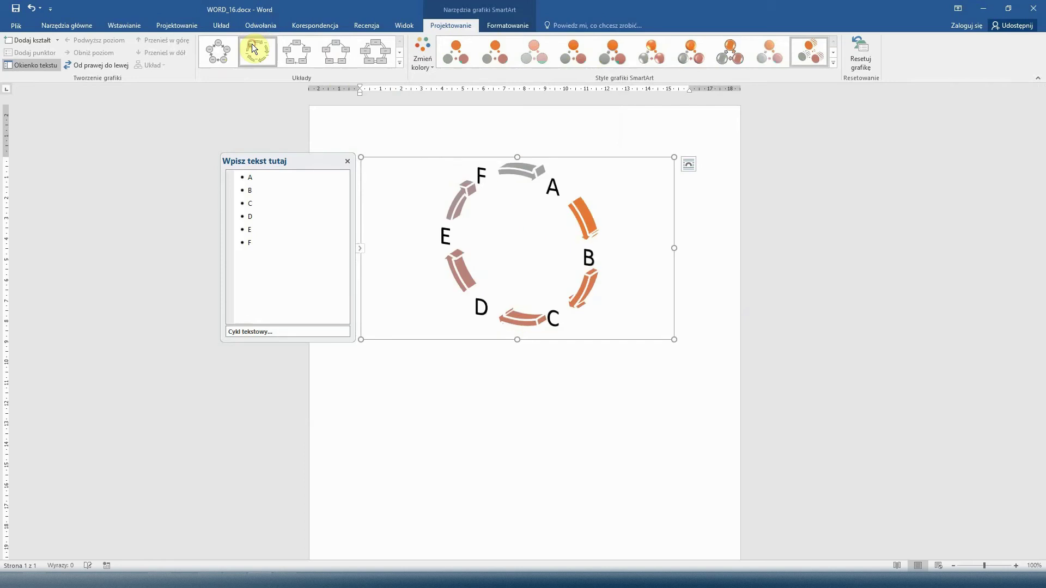
{"action": "left_click", "coordinate": [298, 53]}
{"action": "left_click", "coordinate": [371, 54]}
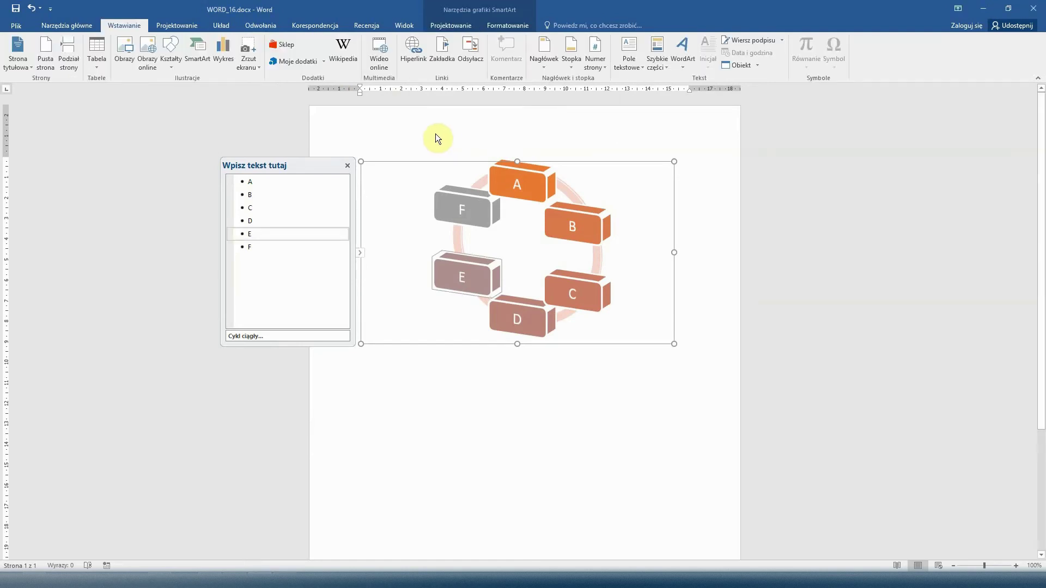
{"action": "left_click", "coordinate": [463, 382]}
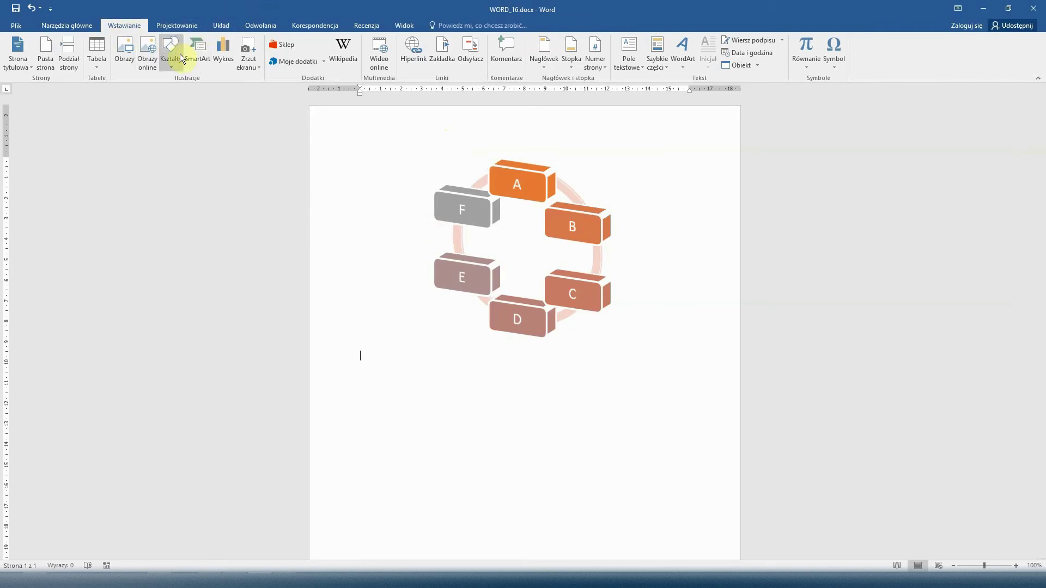
{"action": "left_click", "coordinate": [205, 66]}
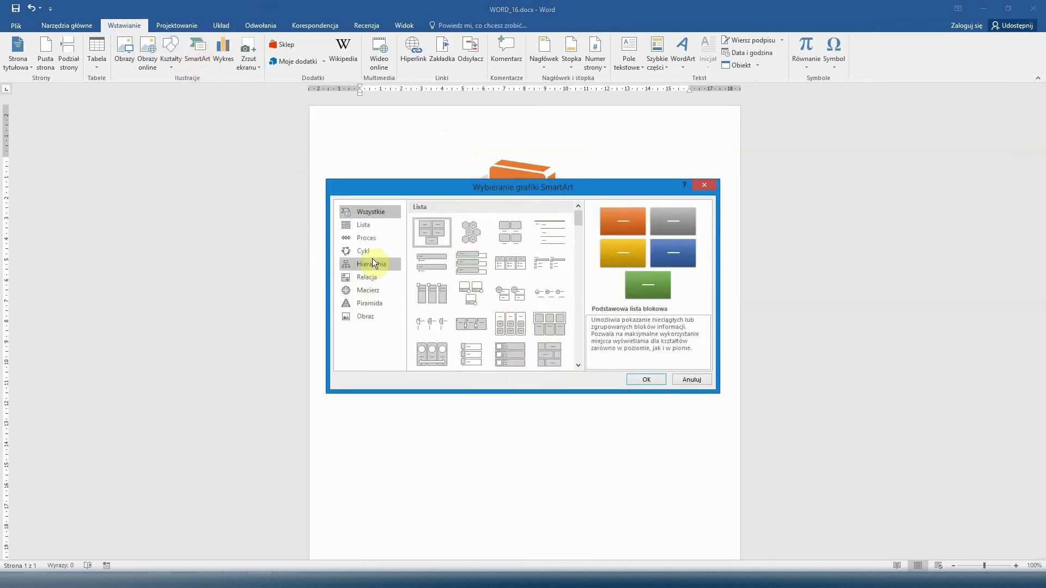
Step: Insert the Hierarchia layout from the Hierarchia category below the cycle diagram
{"action": "left_click", "coordinate": [371, 264]}
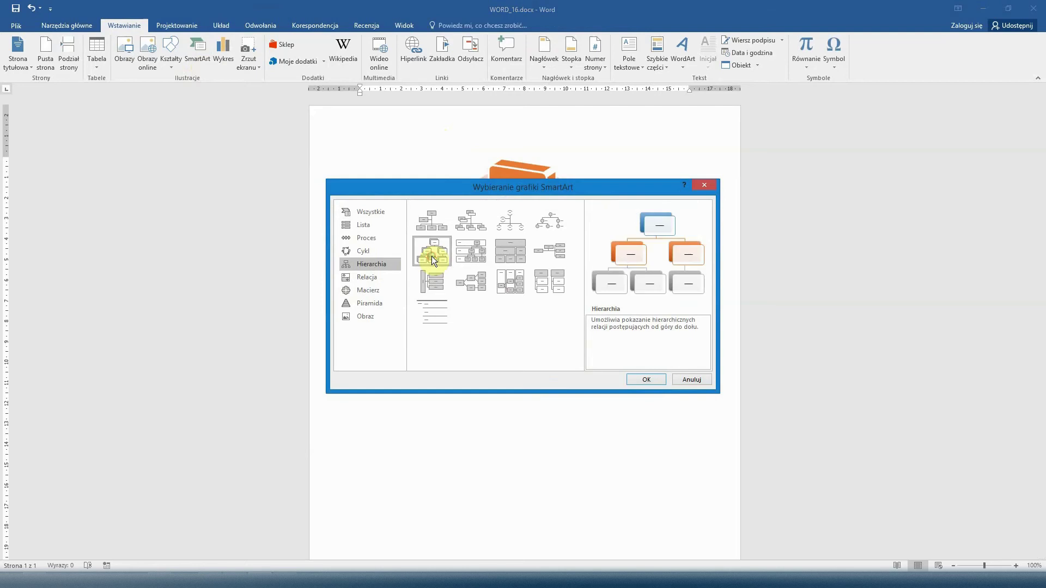
{"action": "left_click", "coordinate": [646, 380]}
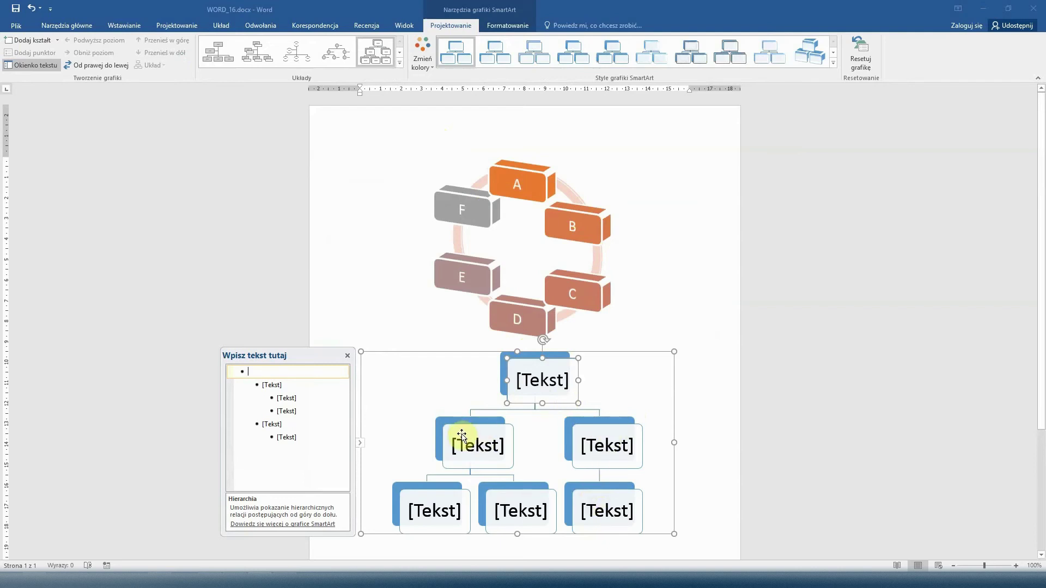
Step: Type A, B, C, D, E and F into the six hierarchy placeholders, then select box E
{"action": "type", "text": "A"}
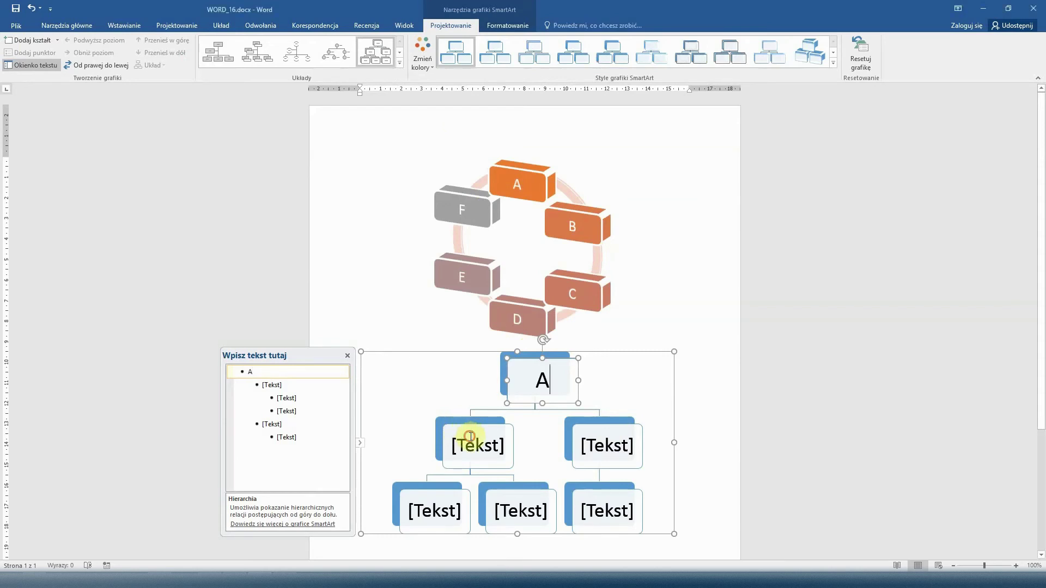
{"action": "left_click", "coordinate": [279, 387]}
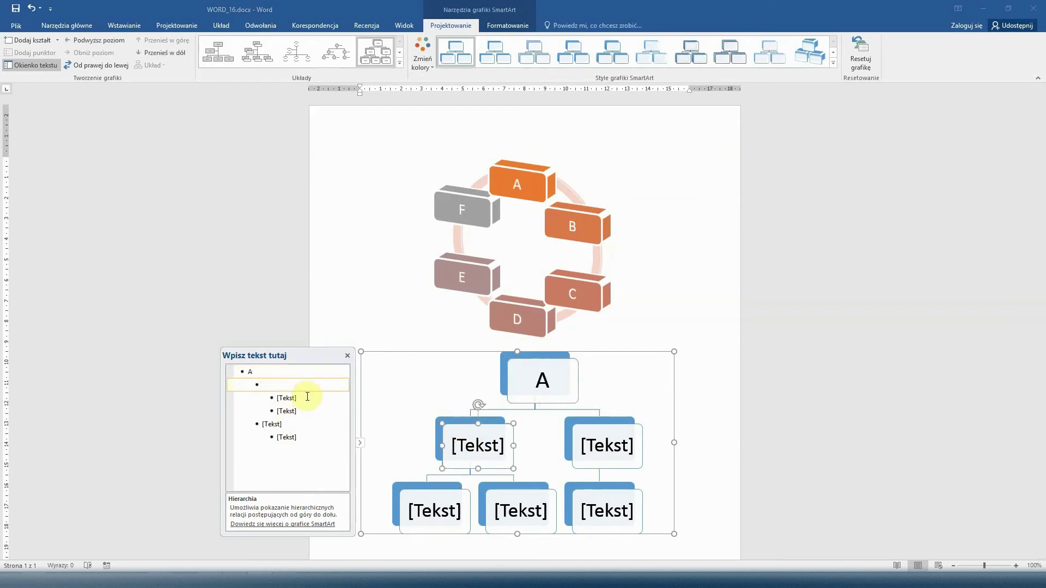
{"action": "type", "text": "B"}
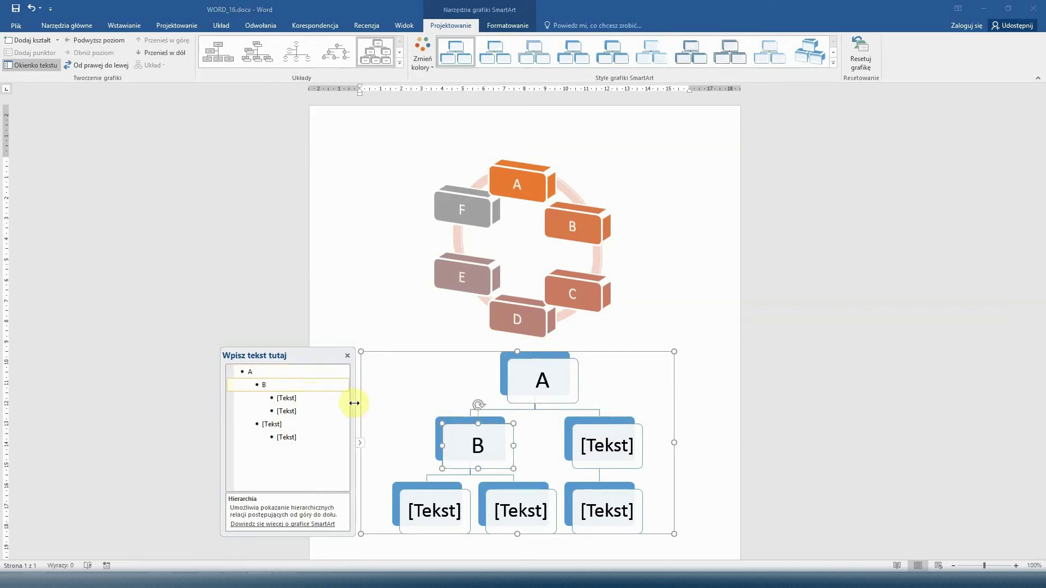
{"action": "left_click", "coordinate": [277, 397]}
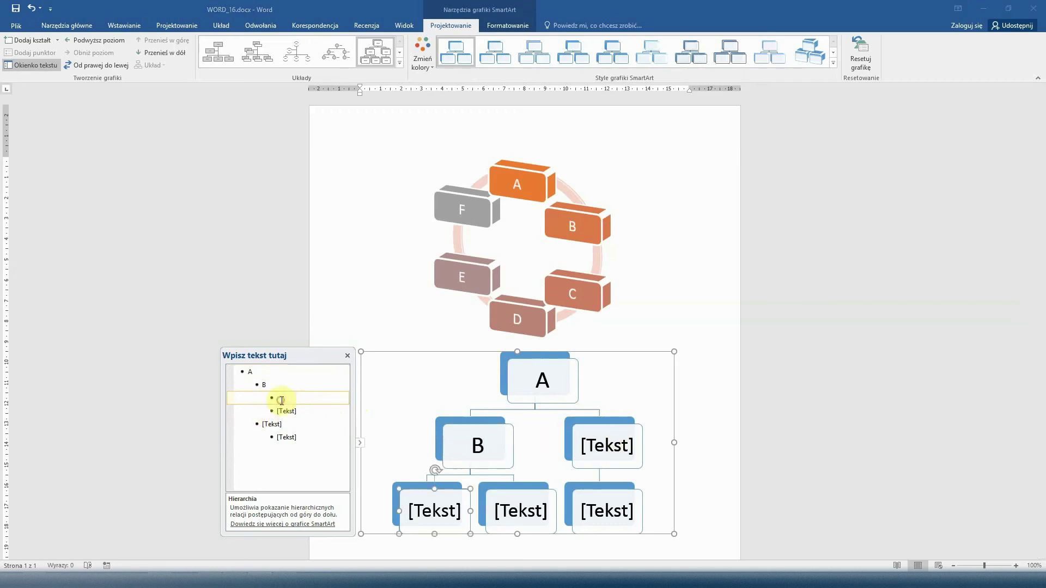
{"action": "type", "text": "C"}
{"action": "left_click", "coordinate": [277, 410]}
{"action": "type", "text": "D"}
{"action": "left_click", "coordinate": [273, 425]}
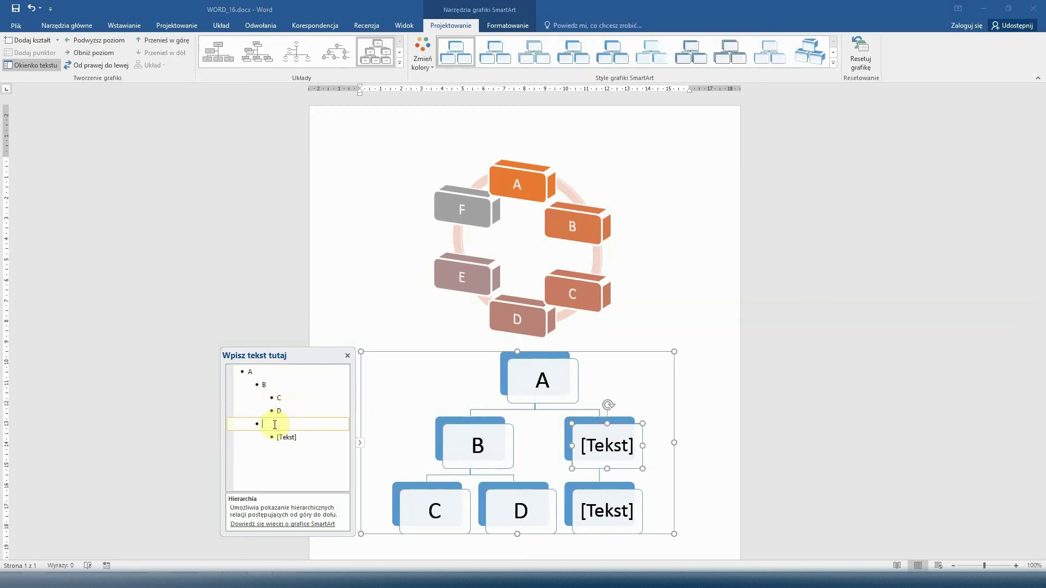
{"action": "type", "text": "E"}
{"action": "left_click", "coordinate": [281, 437]}
{"action": "type", "text": "F"}
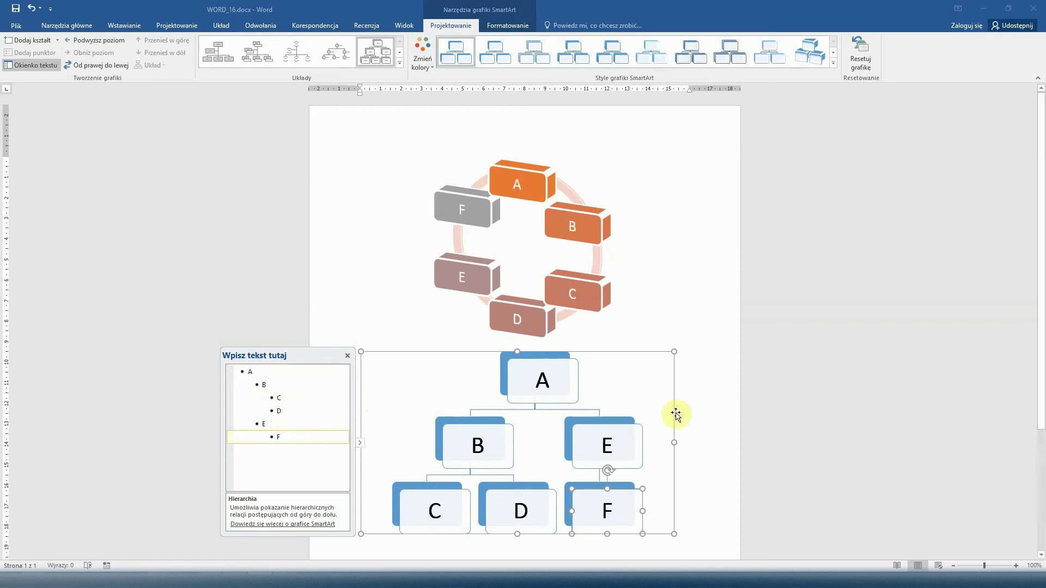
{"action": "left_click", "coordinate": [627, 430]}
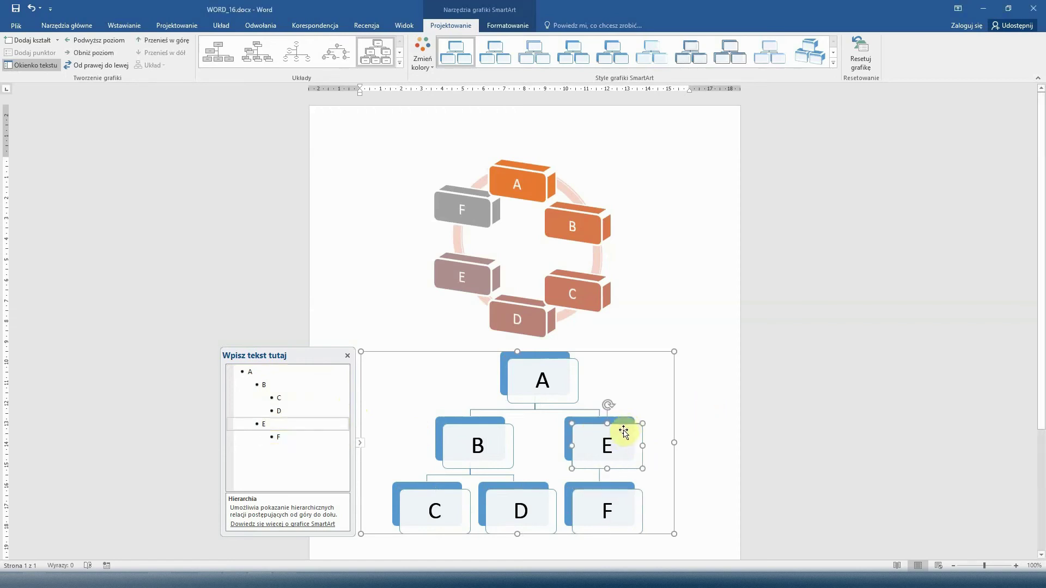
Step: Add a box above E and another beside it, labelling them G and H
{"action": "scroll", "coordinate": [627, 422], "scroll_direction": "down", "scroll_amount": 1}
{"action": "scroll", "coordinate": [626, 404], "scroll_direction": "down", "scroll_amount": 2}
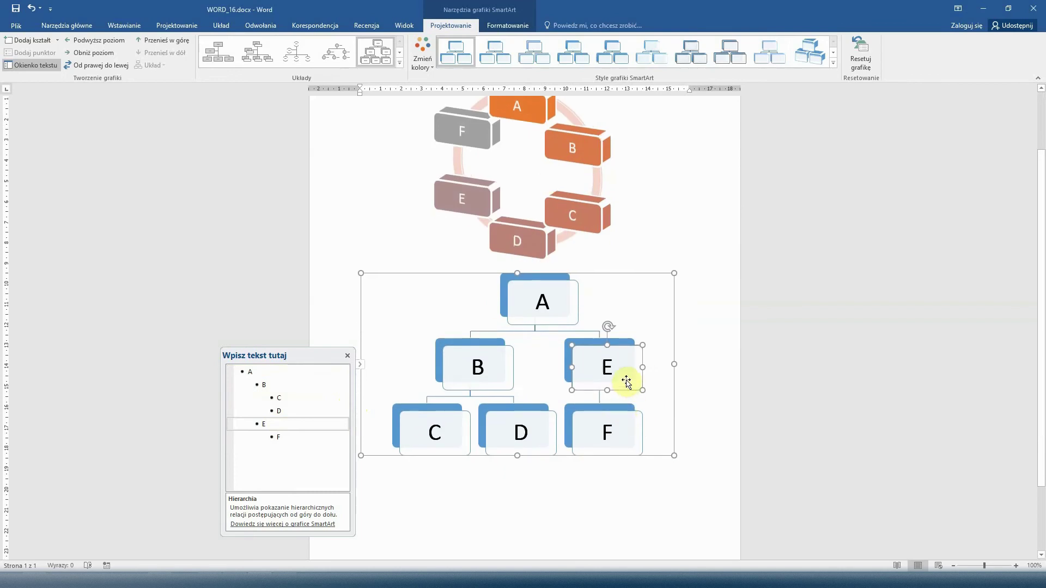
{"action": "right_click", "coordinate": [623, 372]}
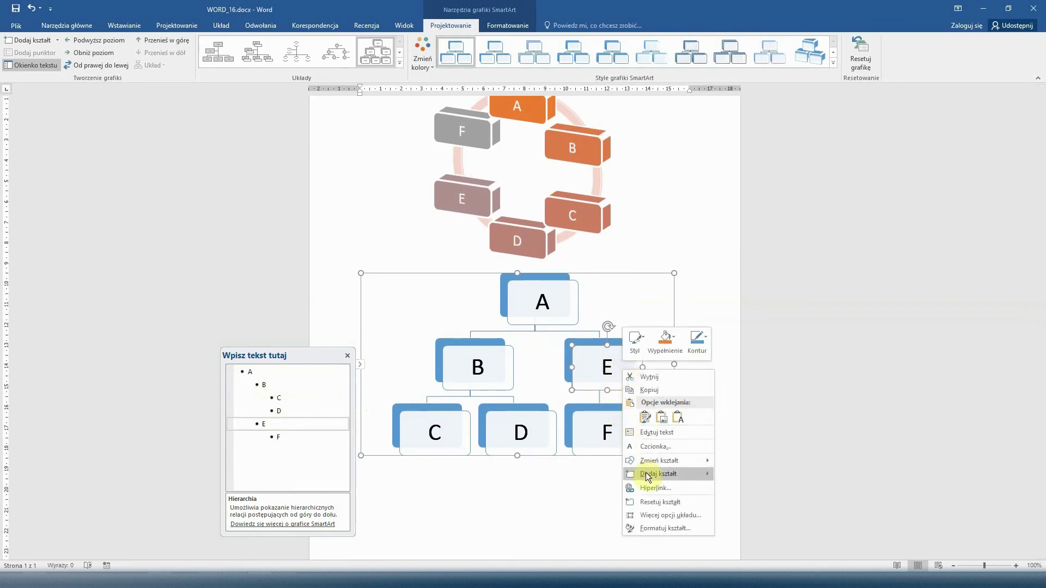
{"action": "mouse_move", "coordinate": [659, 474]}
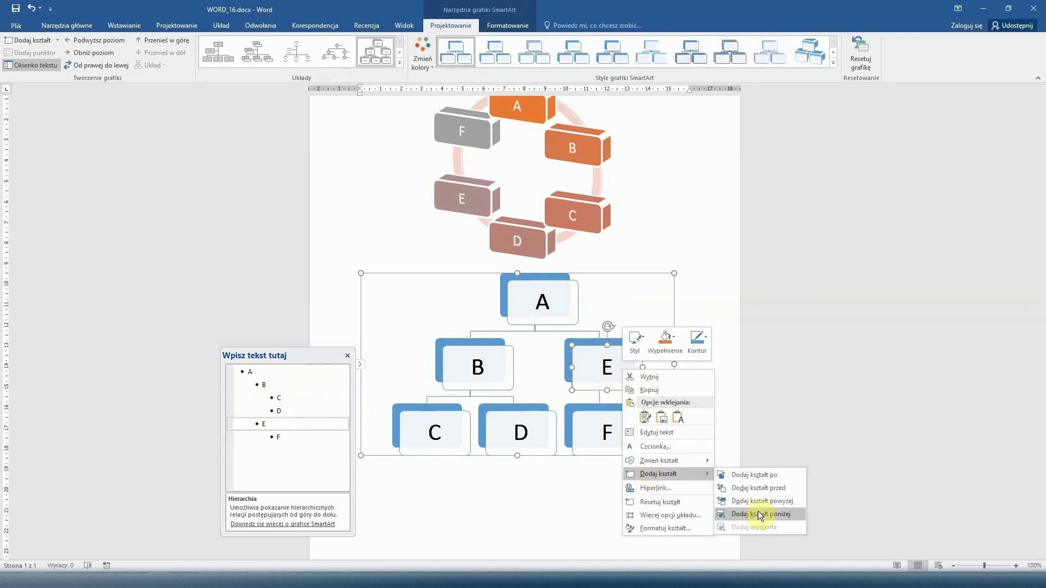
{"action": "left_click", "coordinate": [759, 504]}
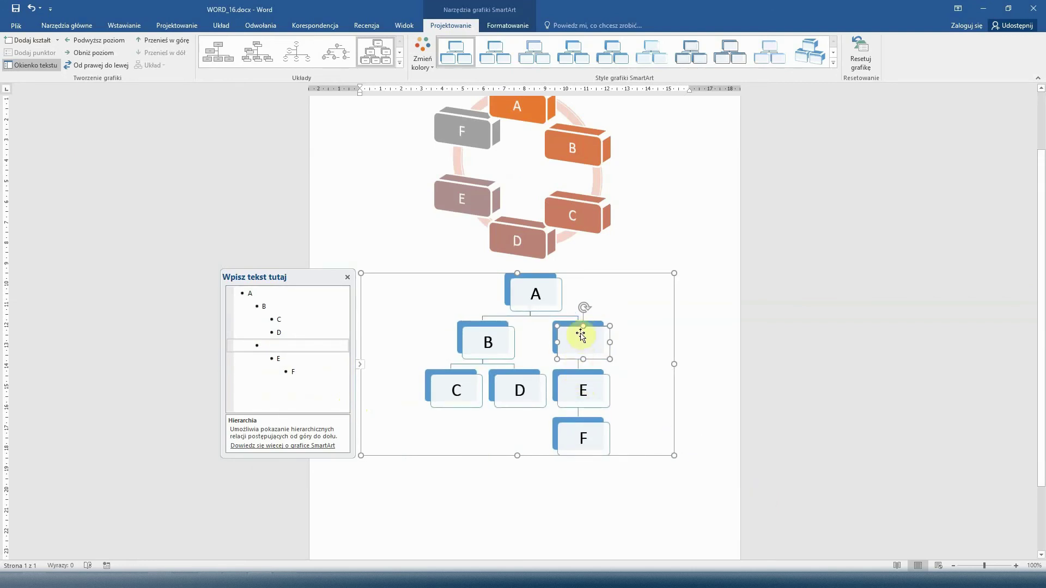
{"action": "right_click", "coordinate": [588, 340]}
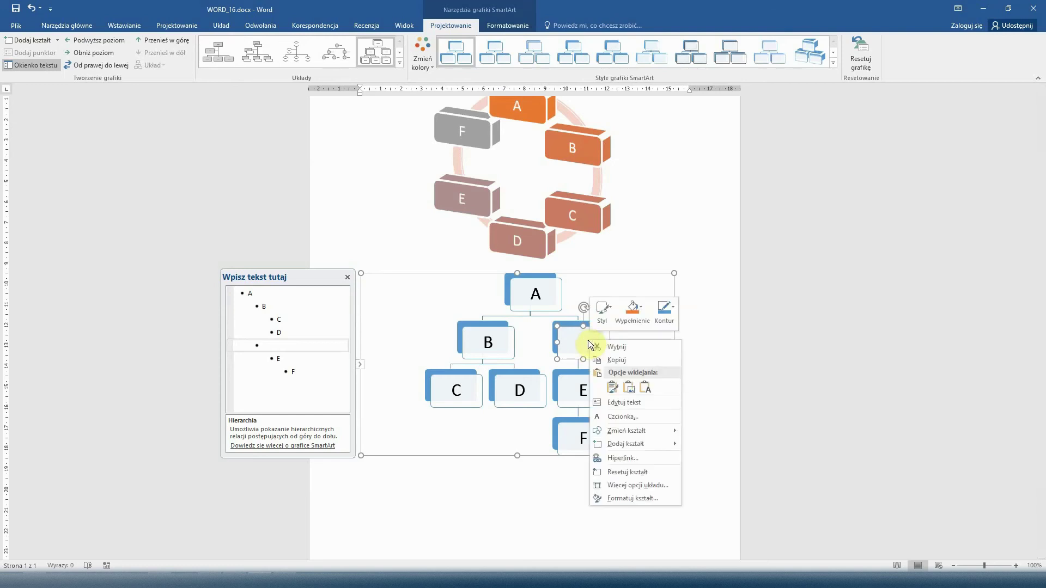
{"action": "mouse_move", "coordinate": [628, 444]}
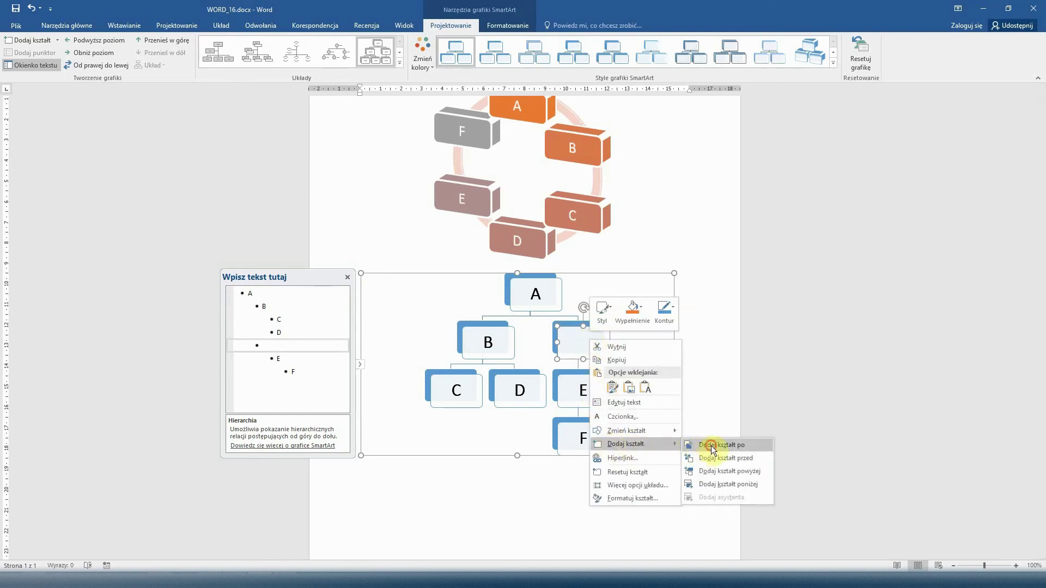
{"action": "left_click", "coordinate": [708, 446]}
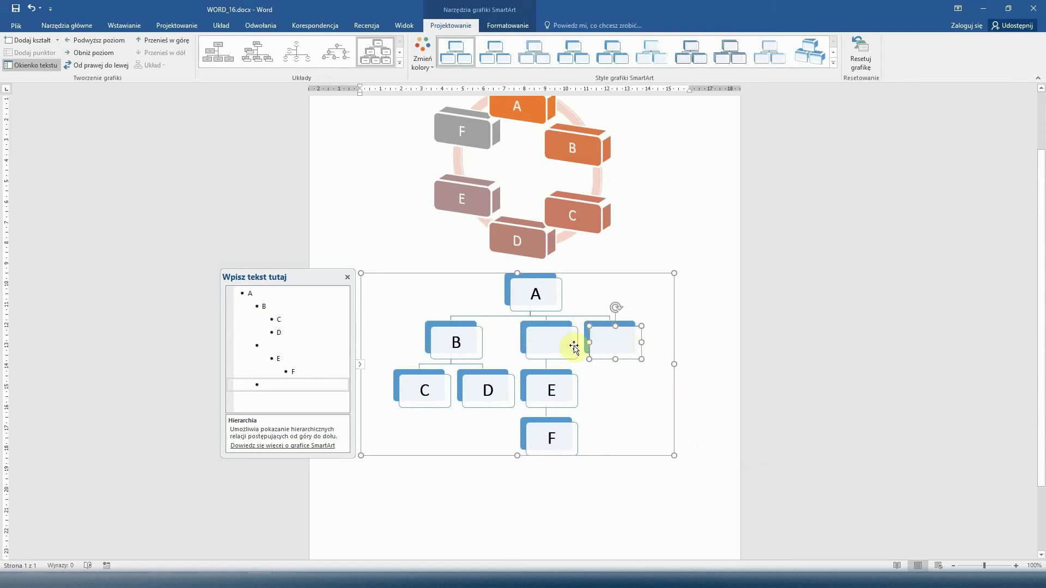
{"action": "left_click", "coordinate": [544, 344]}
{"action": "type", "text": "G"}
{"action": "left_click", "coordinate": [610, 340]}
{"action": "type", "text": "H"}
Step: Add two empty child boxes below H with Dodaj kształt
{"action": "right_click", "coordinate": [619, 352]}
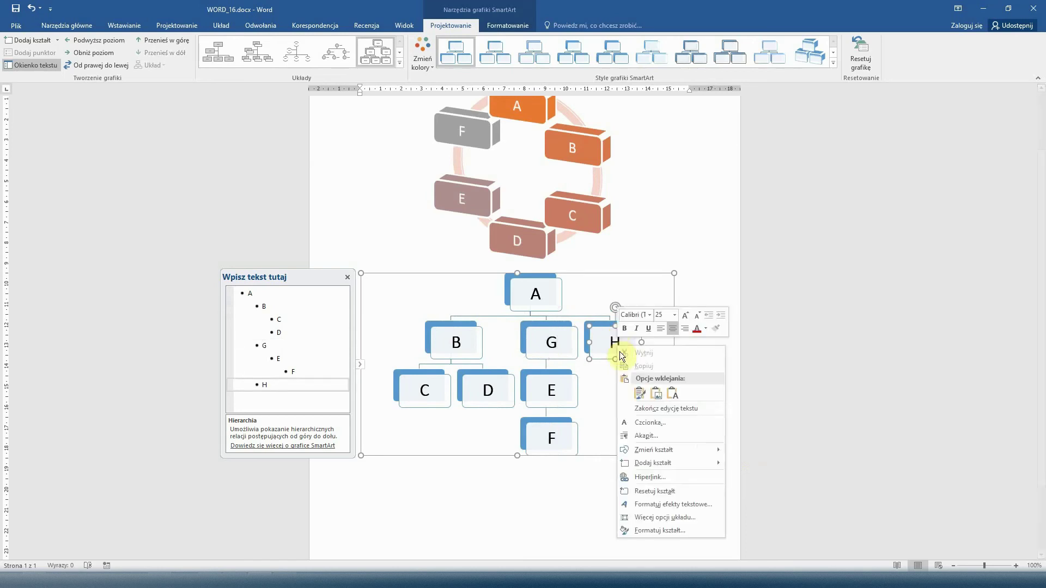
{"action": "left_click", "coordinate": [645, 463]}
{"action": "mouse_move", "coordinate": [653, 463]}
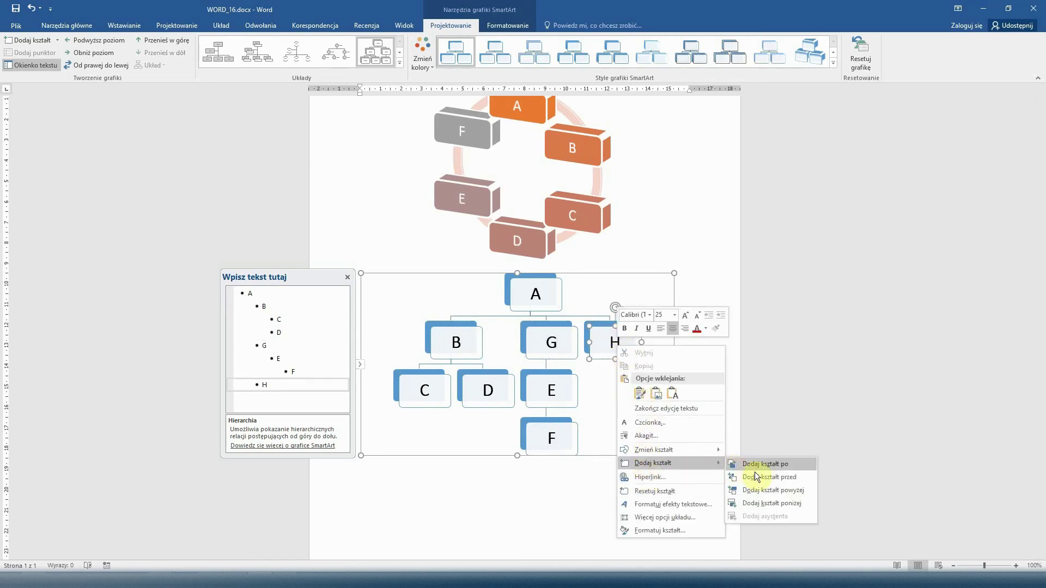
{"action": "left_click", "coordinate": [762, 503]}
{"action": "right_click", "coordinate": [629, 401]}
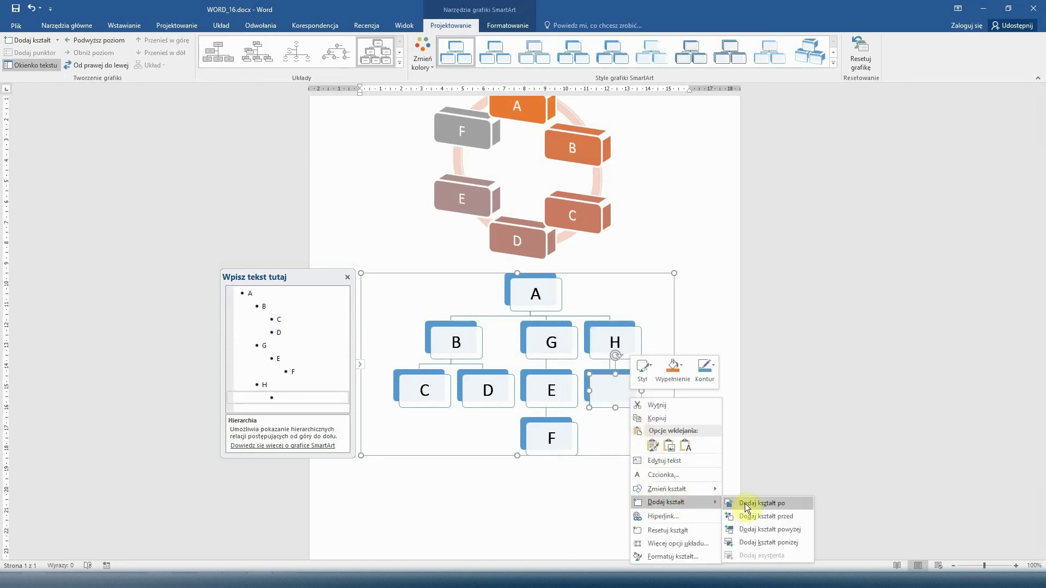
{"action": "left_click", "coordinate": [746, 508]}
{"action": "left_click", "coordinate": [648, 434]}
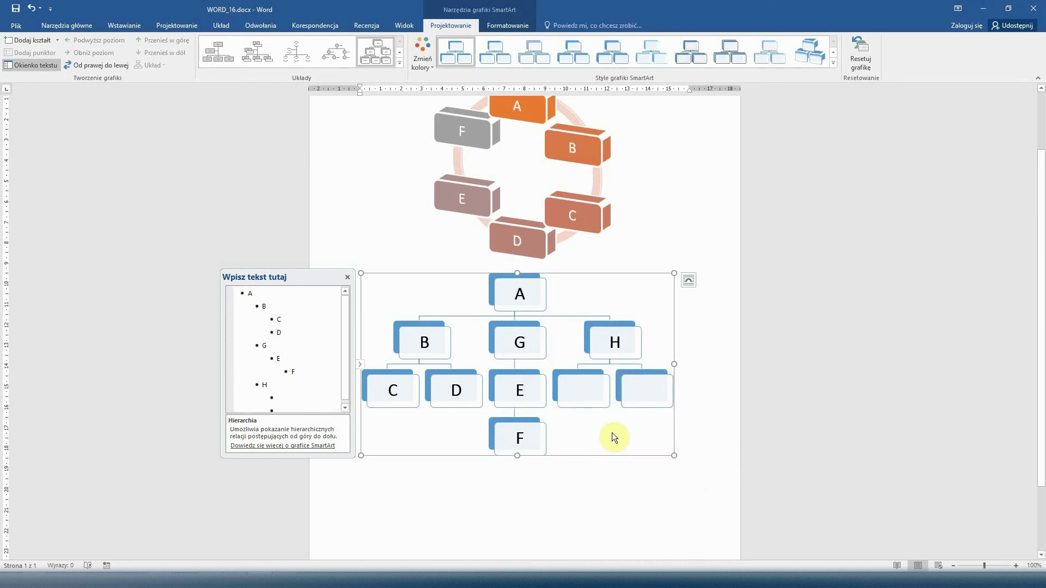
Step: Enlarge H and the first empty box under it, moving that box down level with F
{"action": "left_click", "coordinate": [604, 402]}
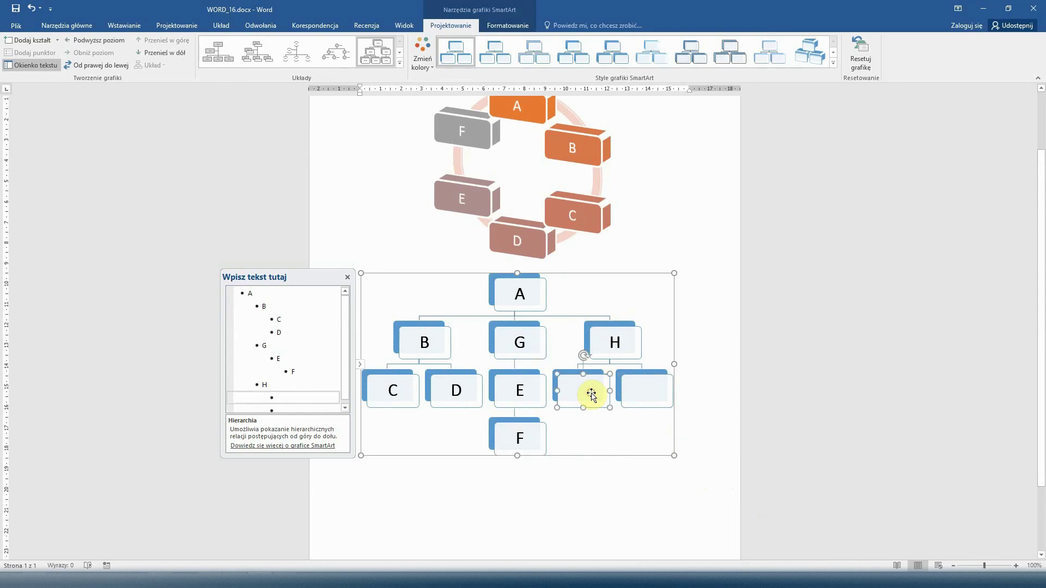
{"action": "left_click_drag", "start_coordinate": [607, 406], "coordinate": [614, 414]}
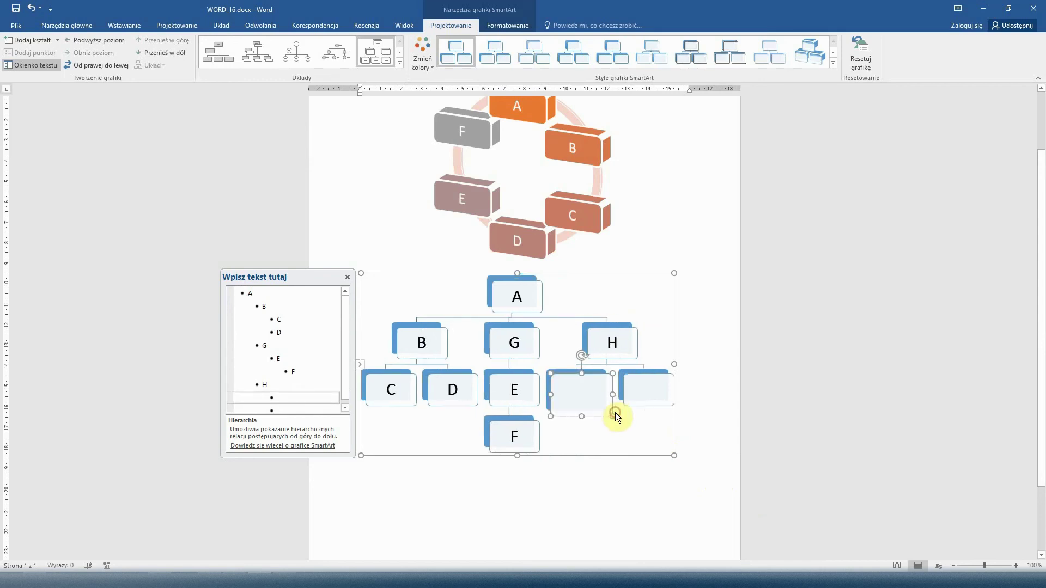
{"action": "left_click_drag", "start_coordinate": [614, 414], "coordinate": [616, 416]}
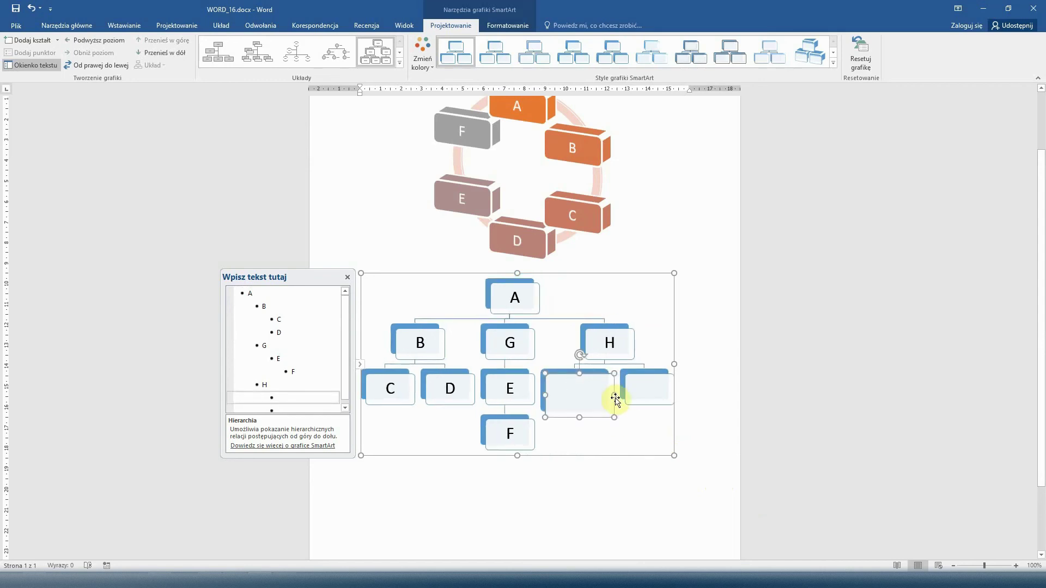
{"action": "left_click", "coordinate": [613, 355]}
{"action": "left_click_drag", "start_coordinate": [634, 325], "coordinate": [642, 321]}
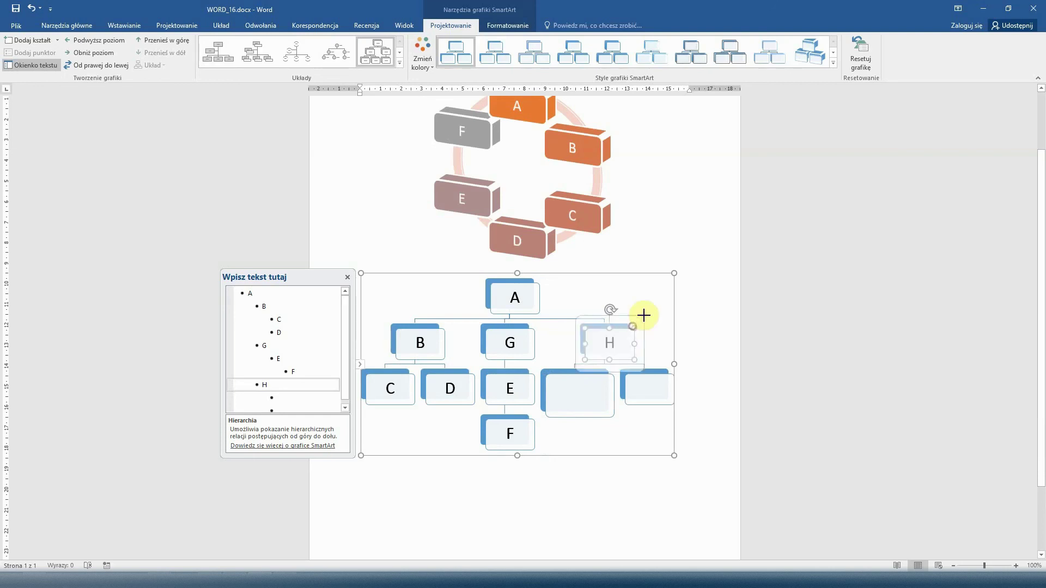
{"action": "left_click_drag", "start_coordinate": [596, 423], "coordinate": [591, 436]}
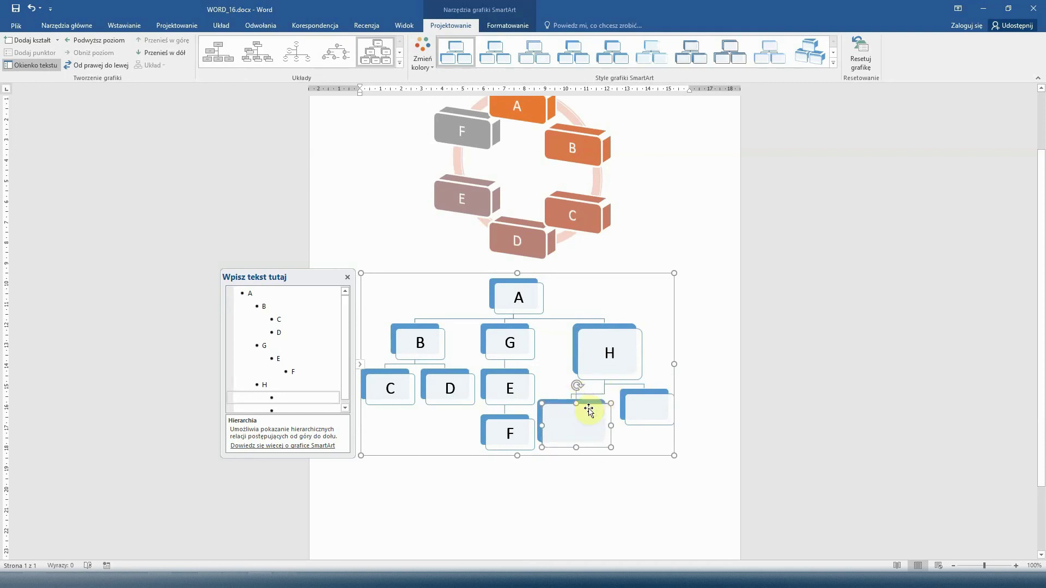
{"action": "left_click_drag", "start_coordinate": [583, 425], "coordinate": [584, 427]}
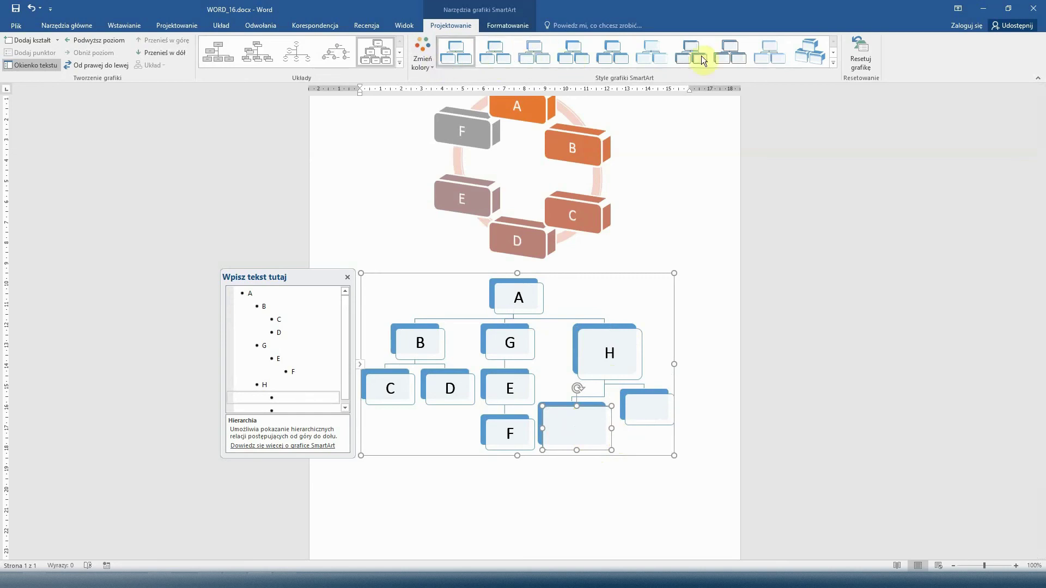
Step: Apply the last 3D thumbnail in Style grafiki SmartArt to the hierarchy chart
{"action": "left_click", "coordinate": [801, 54]}
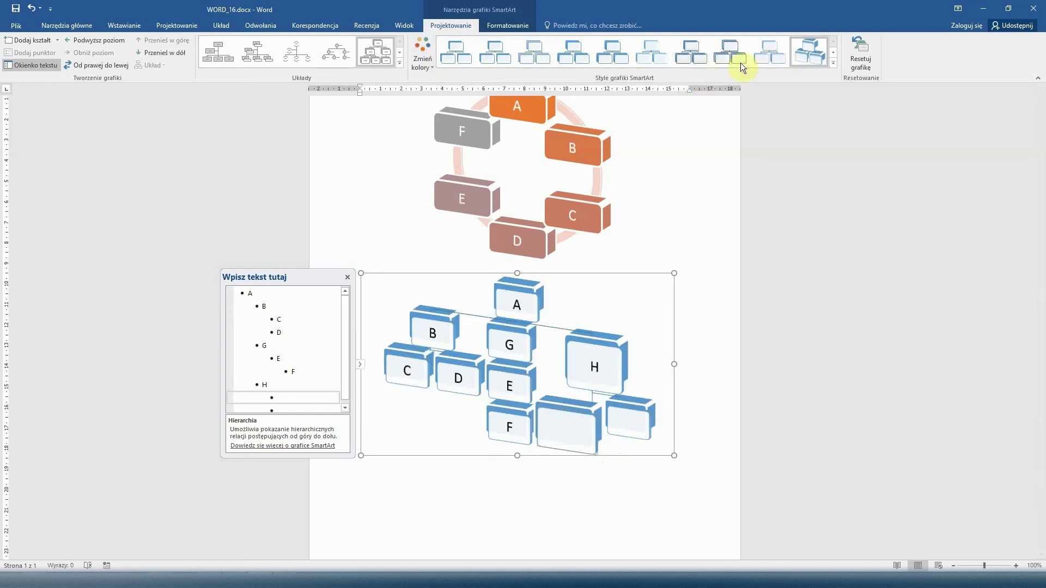